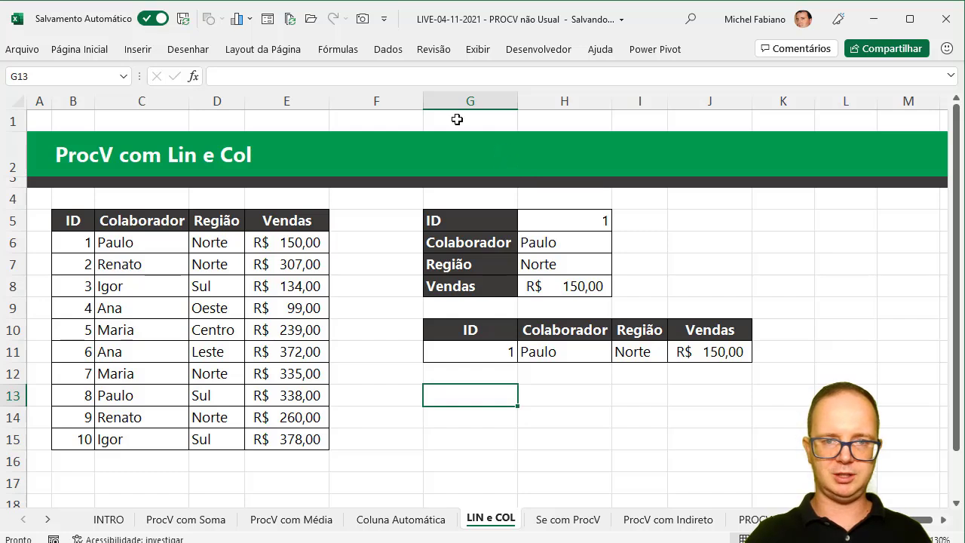
Narrow column F and clear the existing lookup results from H5:H8 and the row below the horizontal headers.
{"action": "left_click_drag", "start_coordinate": [421, 100], "coordinate": [357, 101]}
{"action": "left_click", "coordinate": [536, 219]}
{"action": "left_click_drag", "start_coordinate": [536, 219], "coordinate": [532, 278]}
{"action": "key", "text": "Delete"}
{"action": "left_click_drag", "start_coordinate": [427, 348], "coordinate": [707, 354]}
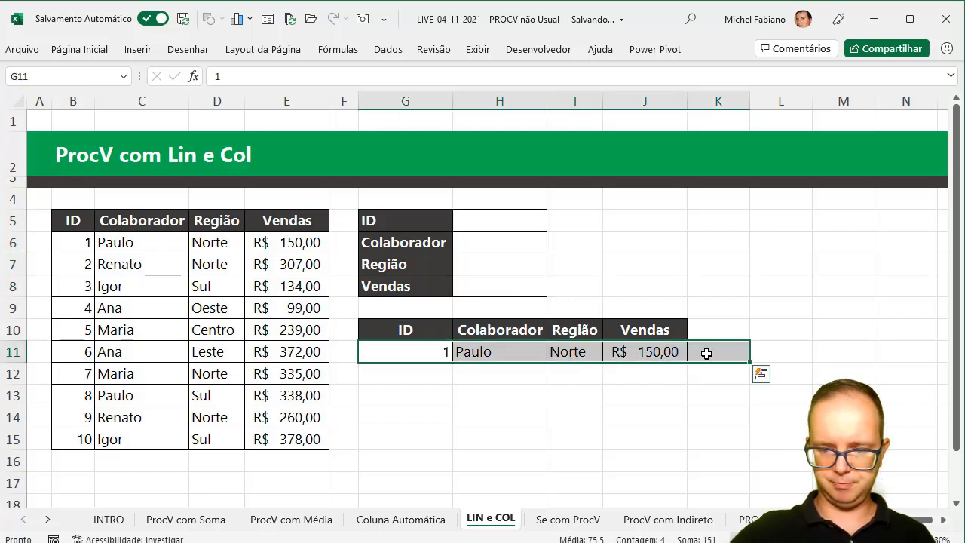
{"action": "key", "text": "Delete"}
Enter 1 as the lookup ID in H5.
{"action": "left_click", "coordinate": [509, 221]}
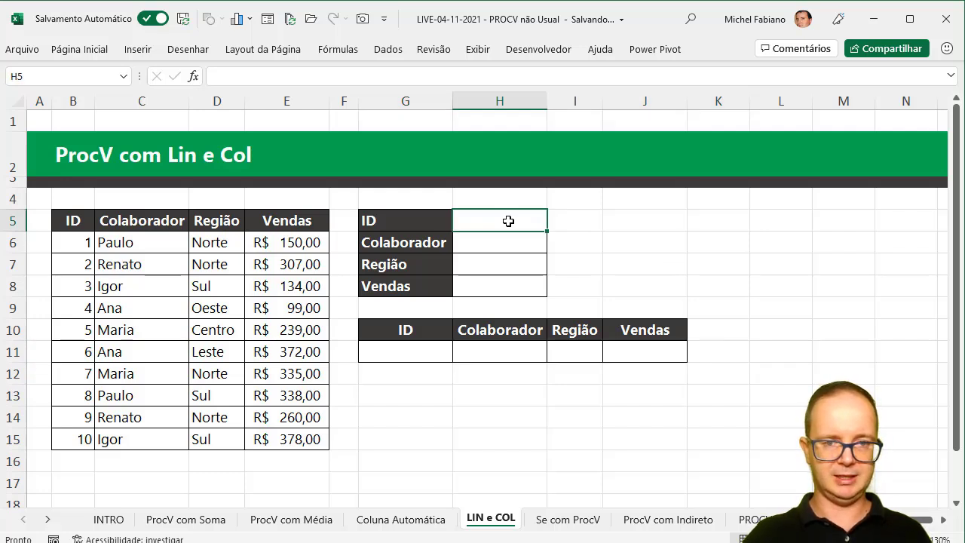
{"action": "type", "text": "1"}
{"action": "key", "text": "Return"}
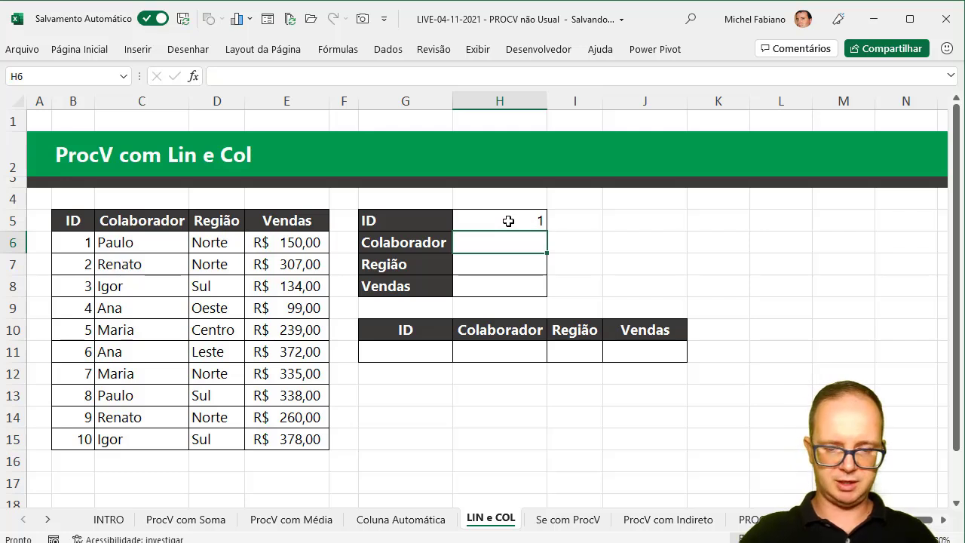
Enter =PROCV(H5;B5:C15;2;0) in H6 and fill it down to H8.
{"action": "type", "text": "=PROCV("}
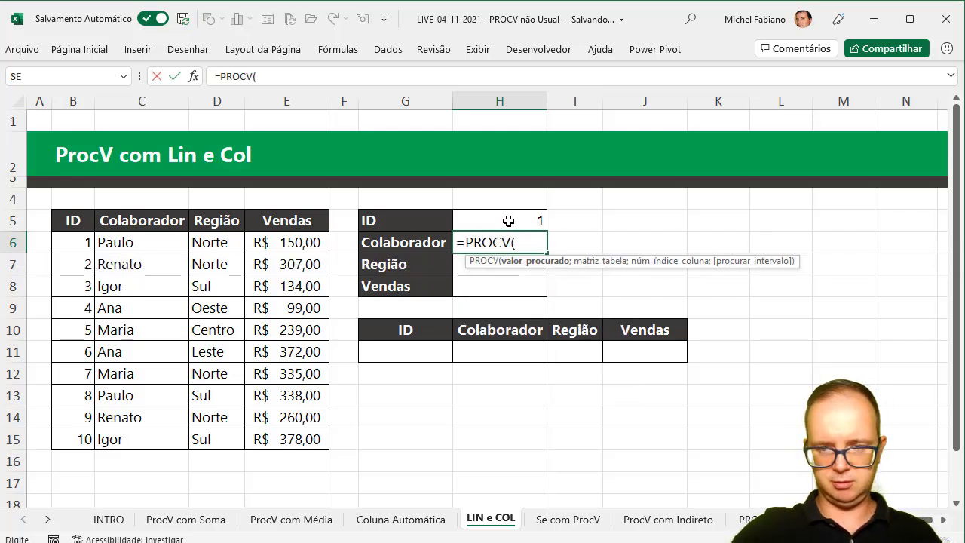
{"action": "left_click", "coordinate": [514, 220]}
{"action": "type", "text": ";"}
{"action": "left_click_drag", "start_coordinate": [66, 223], "coordinate": [151, 432]}
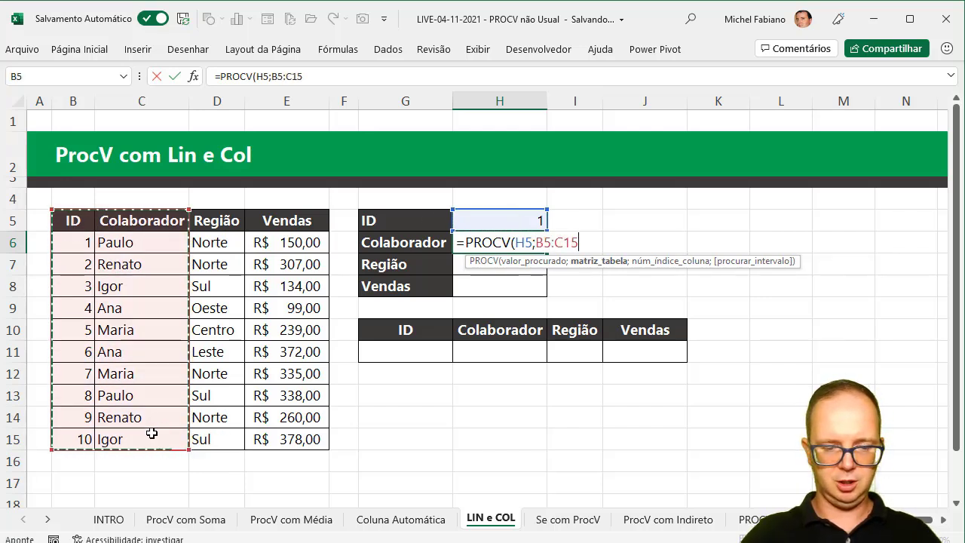
{"action": "type", "text": ";2;0)"}
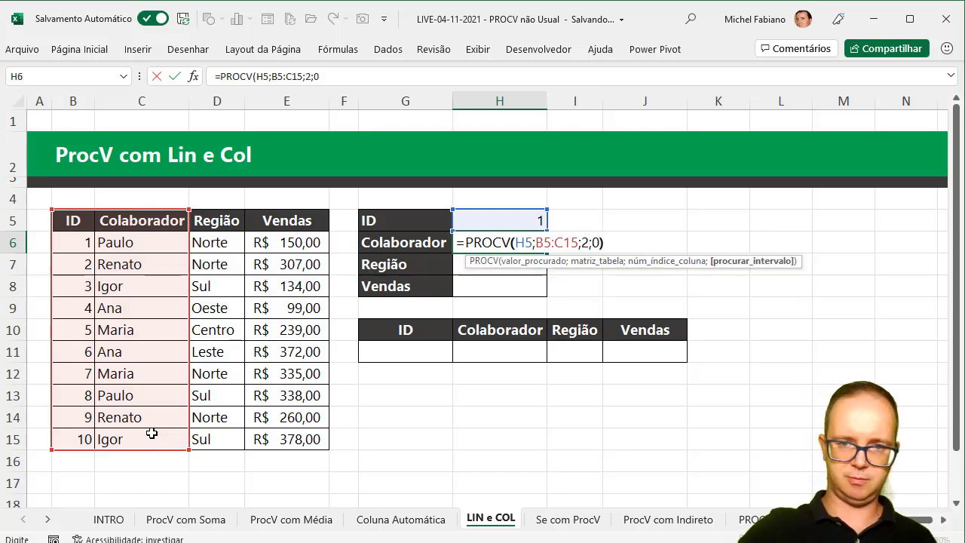
{"action": "key", "text": "Return"}
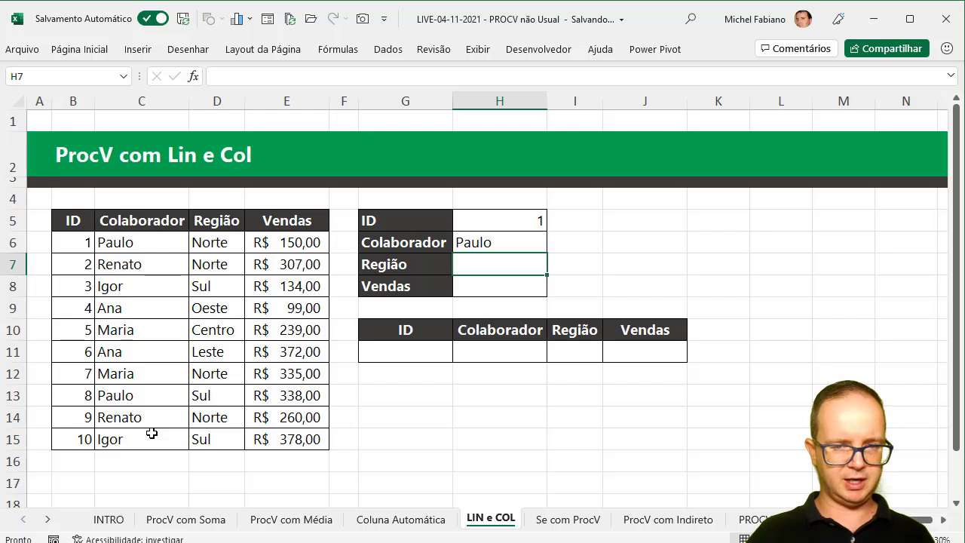
{"action": "left_click", "coordinate": [524, 245]}
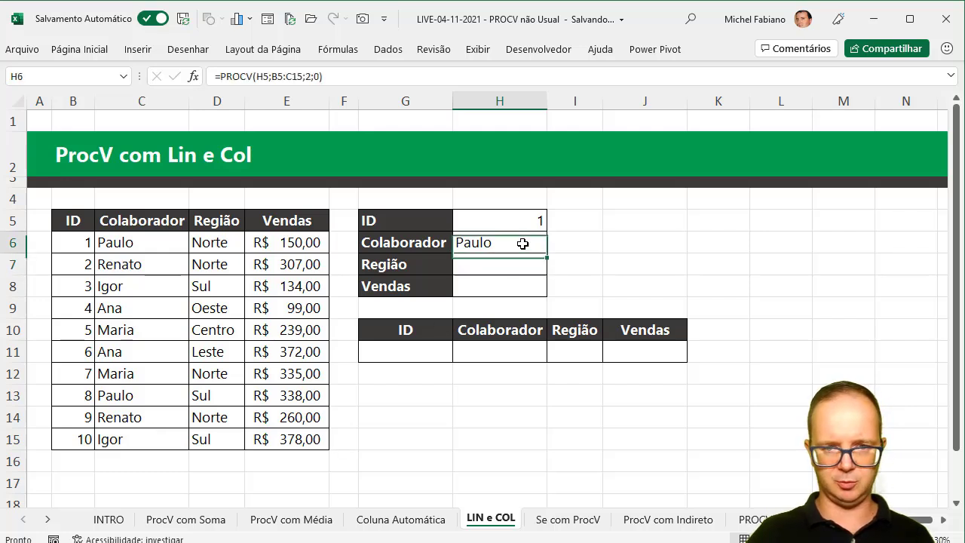
{"action": "left_click_drag", "start_coordinate": [549, 254], "coordinate": [551, 289]}
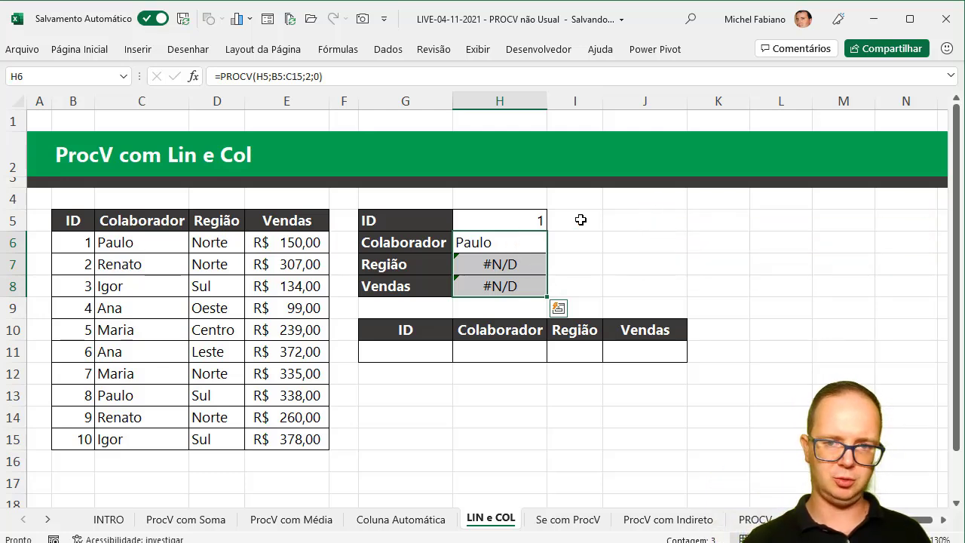
Enter the absolute reference =$H$5 in J5 and fill it down to J8.
{"action": "left_click", "coordinate": [661, 215]}
{"action": "type", "text": "="}
{"action": "left_click", "coordinate": [519, 217]}
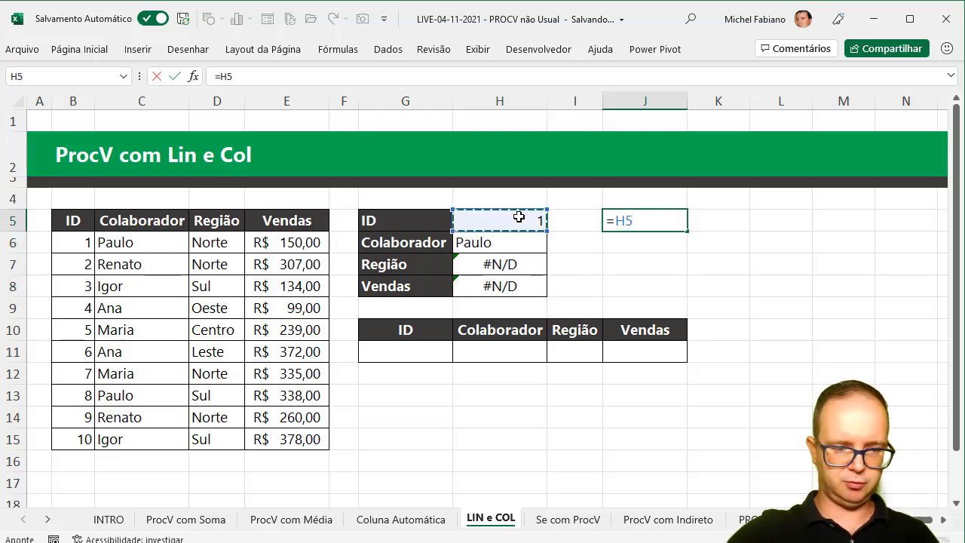
{"action": "key", "text": "F4"}
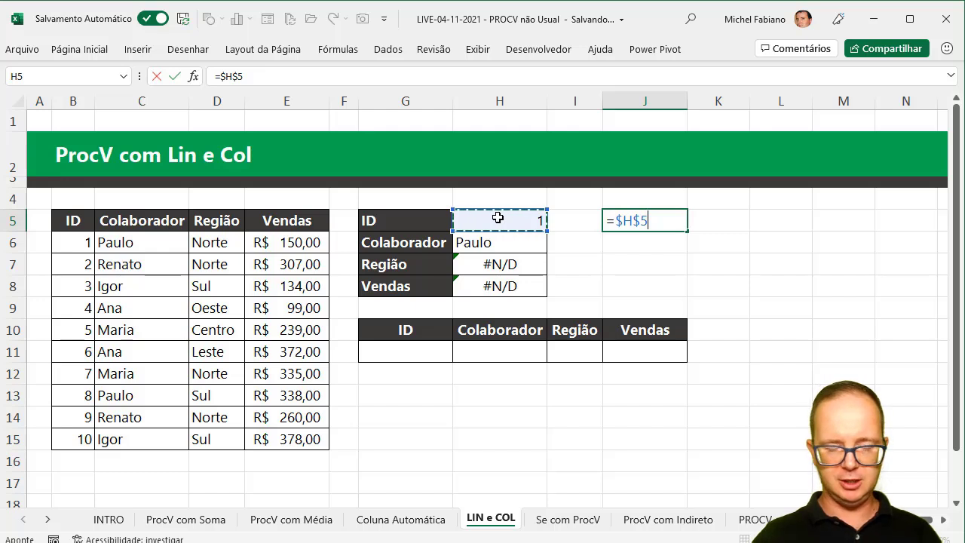
{"action": "key", "text": "Return"}
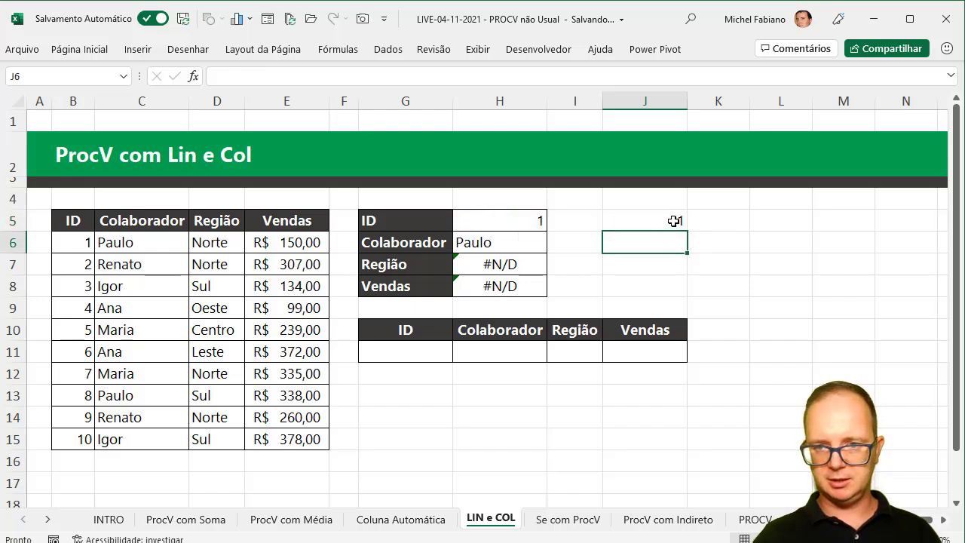
{"action": "left_click", "coordinate": [683, 223]}
{"action": "left_click_drag", "start_coordinate": [685, 229], "coordinate": [687, 295]}
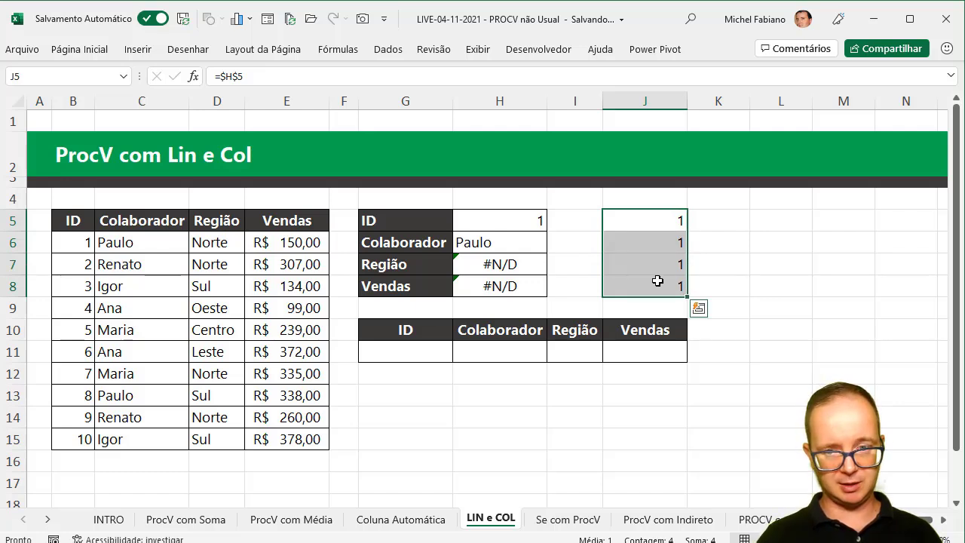
Examine the filled formulas in J6 to J8 to check which cell each one references.
{"action": "left_click", "coordinate": [655, 242]}
{"action": "double_click", "coordinate": [655, 243]}
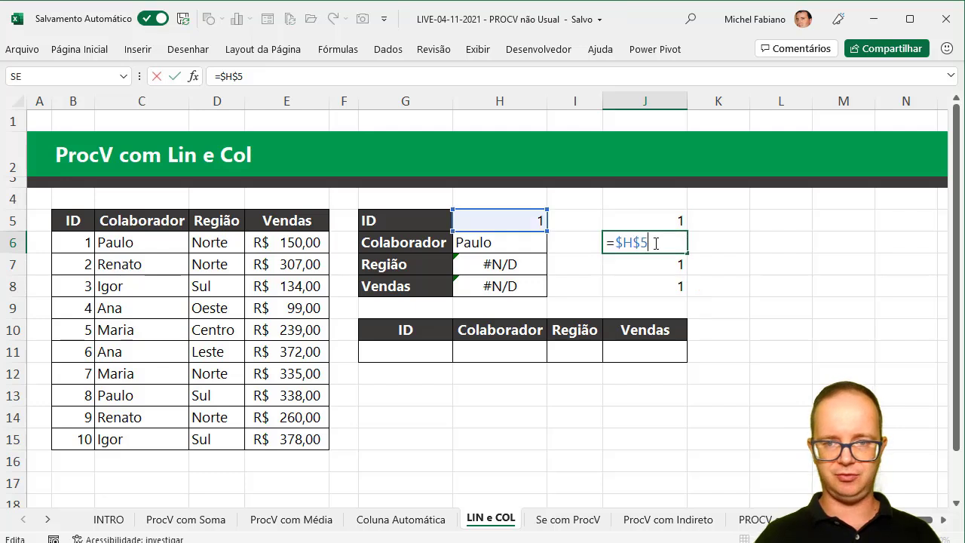
{"action": "left_click", "coordinate": [650, 268]}
{"action": "double_click", "coordinate": [646, 263]}
{"action": "left_click", "coordinate": [624, 284]}
{"action": "double_click", "coordinate": [623, 285]}
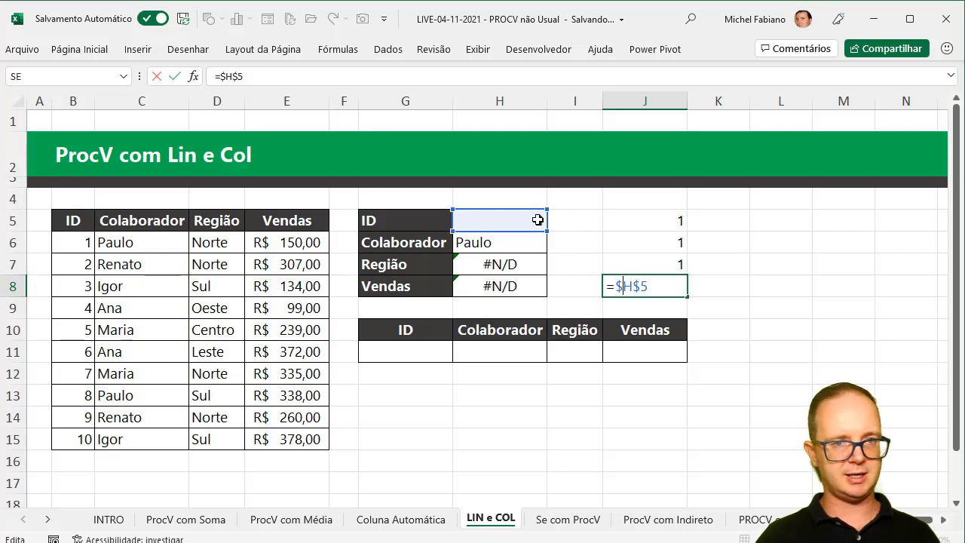
{"action": "left_click_drag", "start_coordinate": [638, 220], "coordinate": [635, 279]}
Make the lookup value absolute as $H$5 in the H6 PROCV formula and fill it down to H8.
{"action": "left_click", "coordinate": [493, 242]}
{"action": "double_click", "coordinate": [493, 242]}
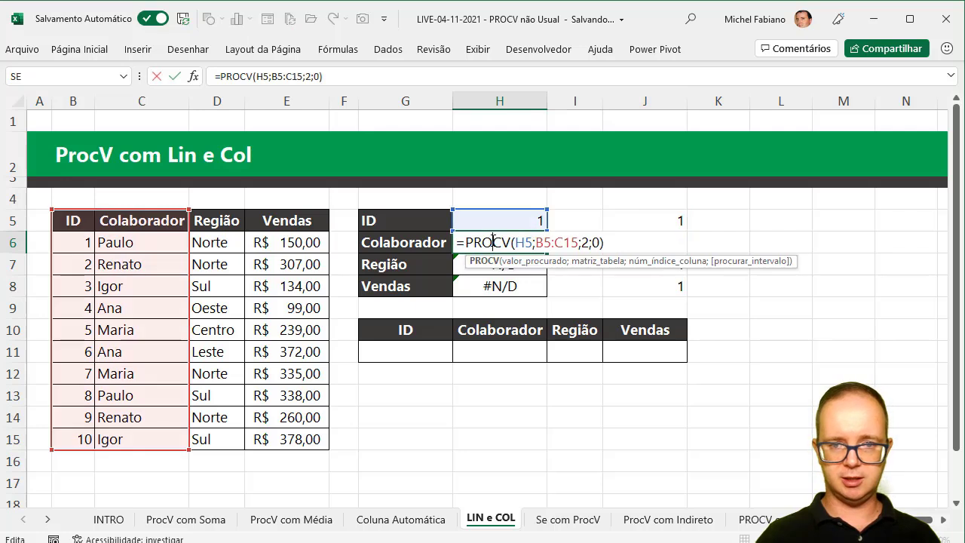
{"action": "left_click", "coordinate": [526, 243]}
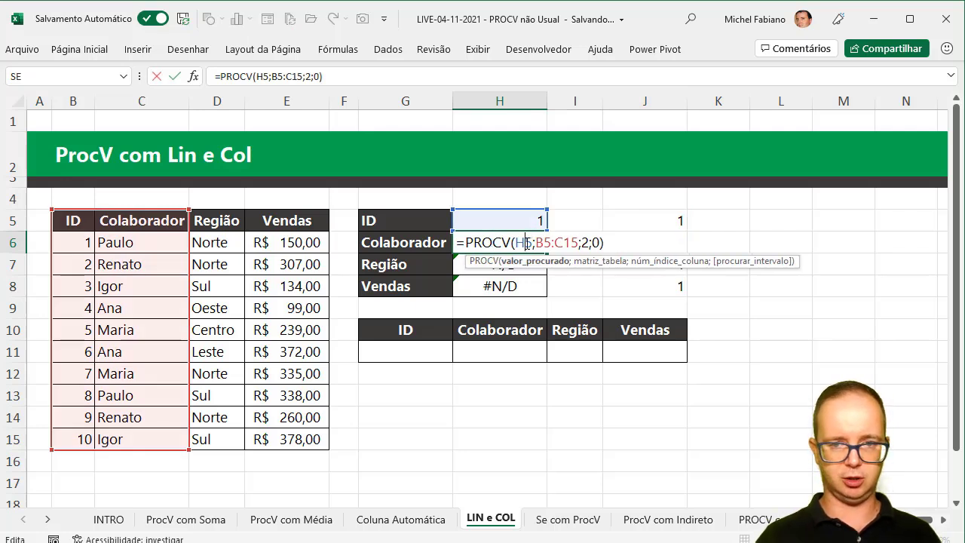
{"action": "key", "text": "F4"}
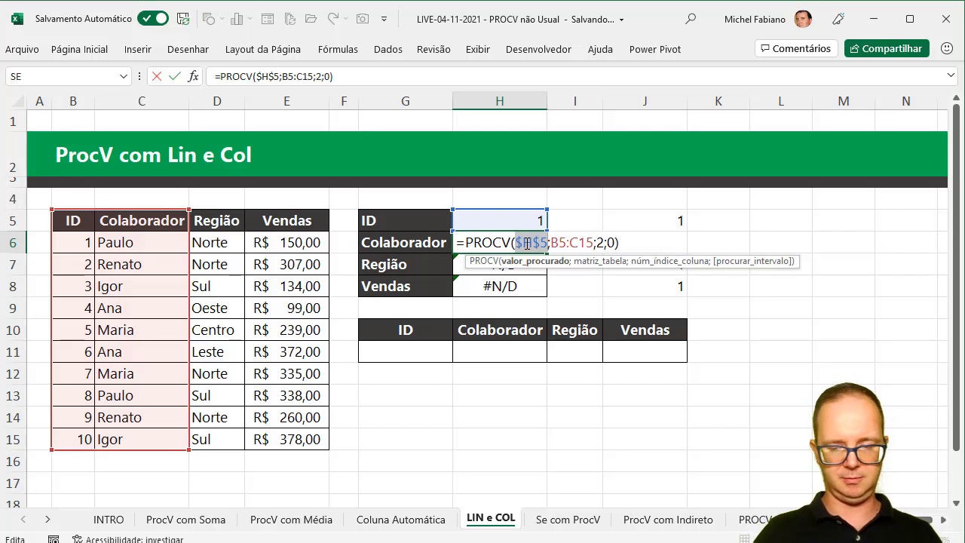
{"action": "key", "text": "Return"}
{"action": "left_click", "coordinate": [526, 243]}
{"action": "left_click_drag", "start_coordinate": [547, 253], "coordinate": [546, 298]}
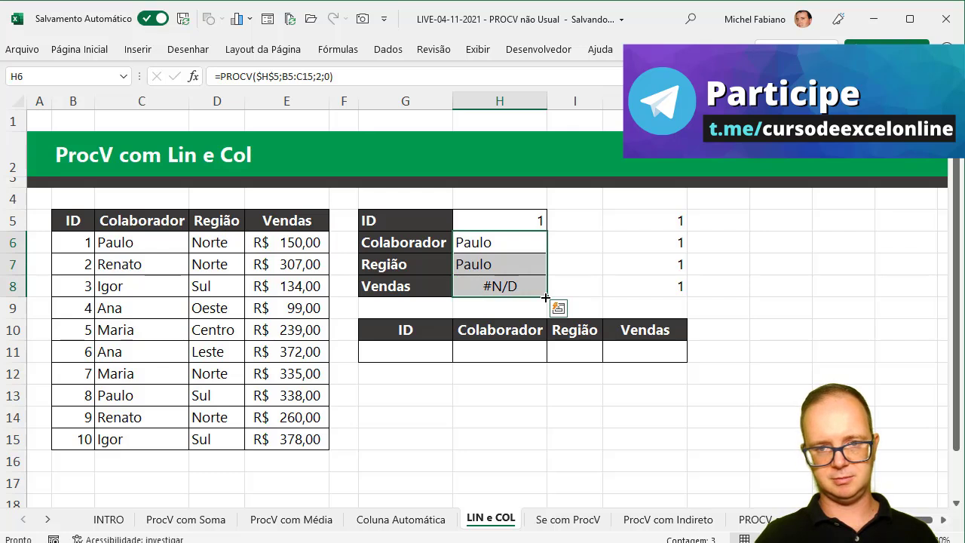
Compare the table ranges used by the PROCV formulas in H6 and H7.
{"action": "left_click", "coordinate": [523, 259]}
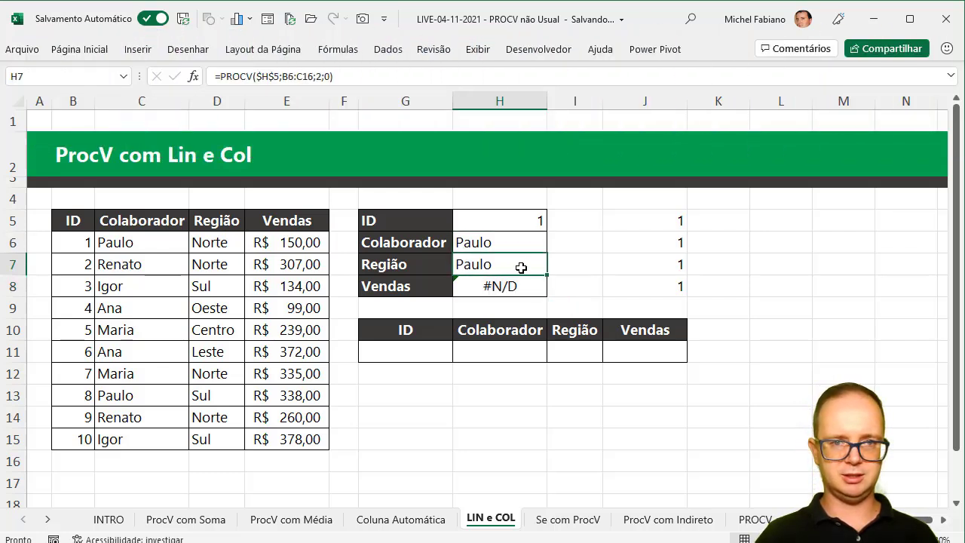
{"action": "double_click", "coordinate": [523, 242]}
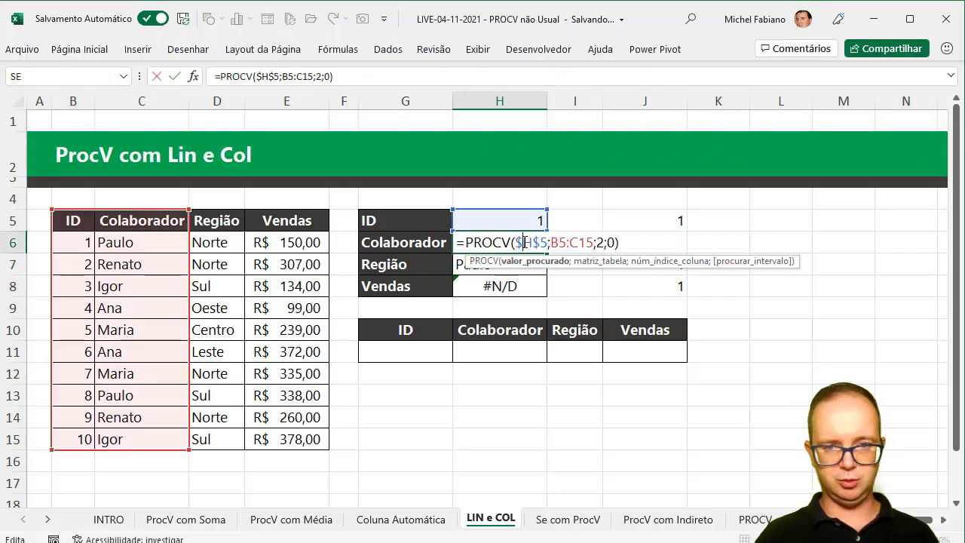
{"action": "key", "text": "Return"}
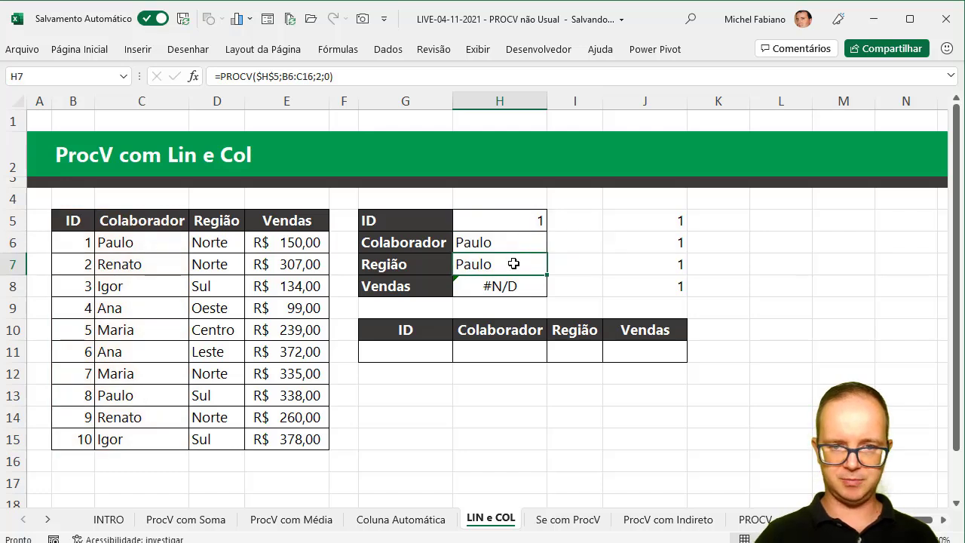
{"action": "double_click", "coordinate": [514, 262]}
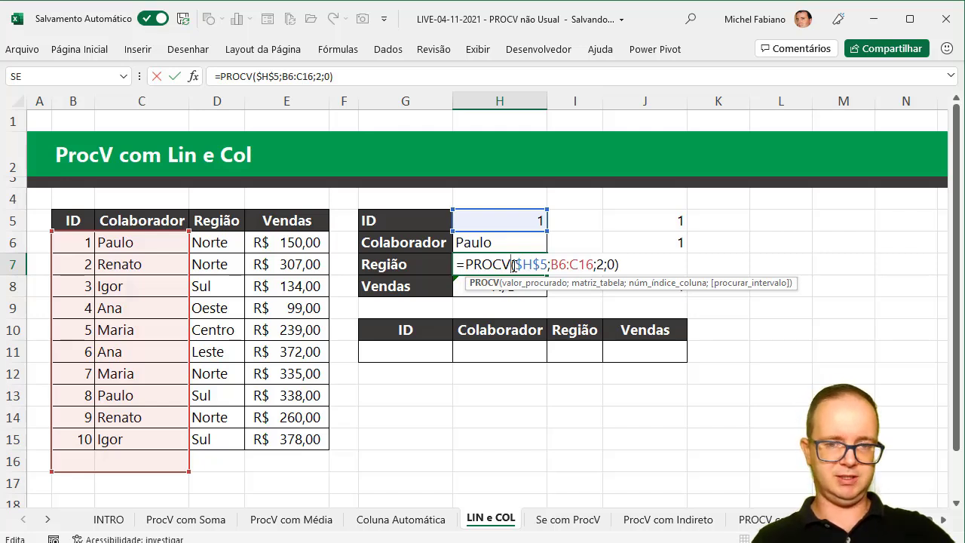
{"action": "key", "text": "ctrl+Return"}
Clear H6:H8 and enter =PROCV($H$5;$B$5:$E$15;2;0) in H6.
{"action": "left_click_drag", "start_coordinate": [497, 241], "coordinate": [498, 281]}
{"action": "key", "text": "Delete"}
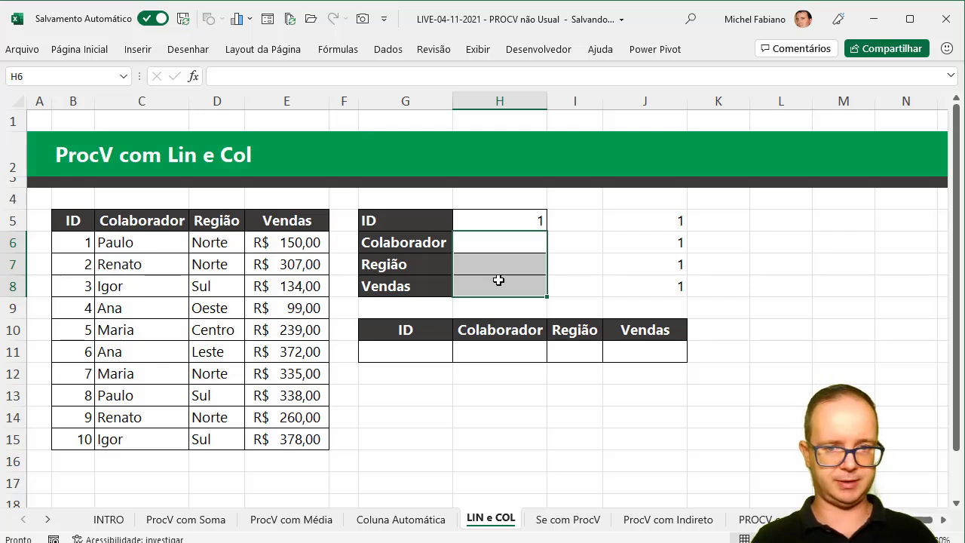
{"action": "left_click", "coordinate": [501, 240]}
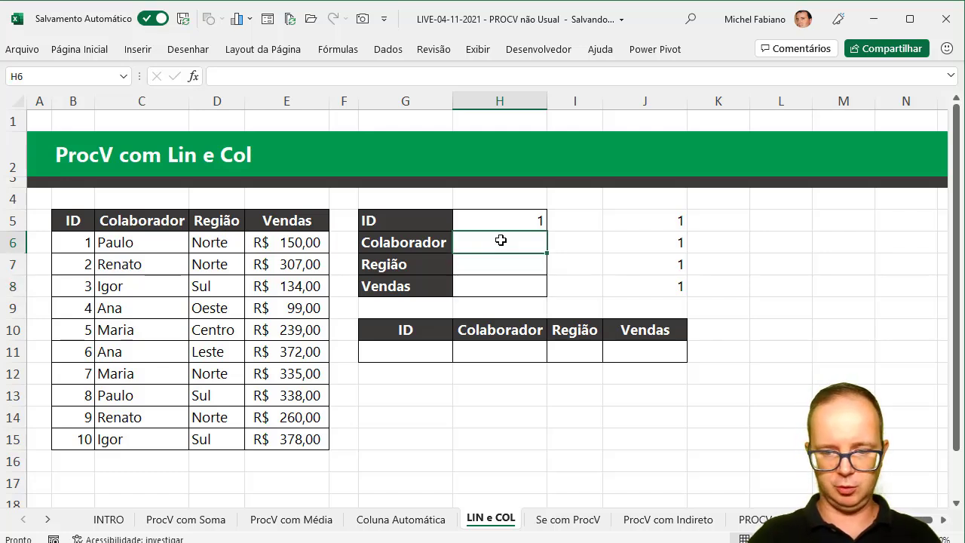
{"action": "type", "text": "=PROCV"}
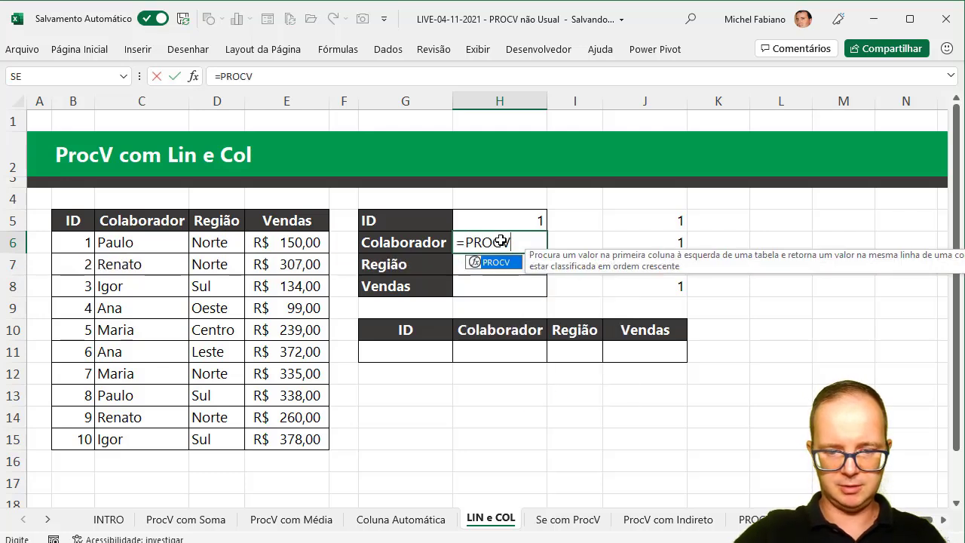
{"action": "type", "text": "("}
{"action": "left_click", "coordinate": [514, 220]}
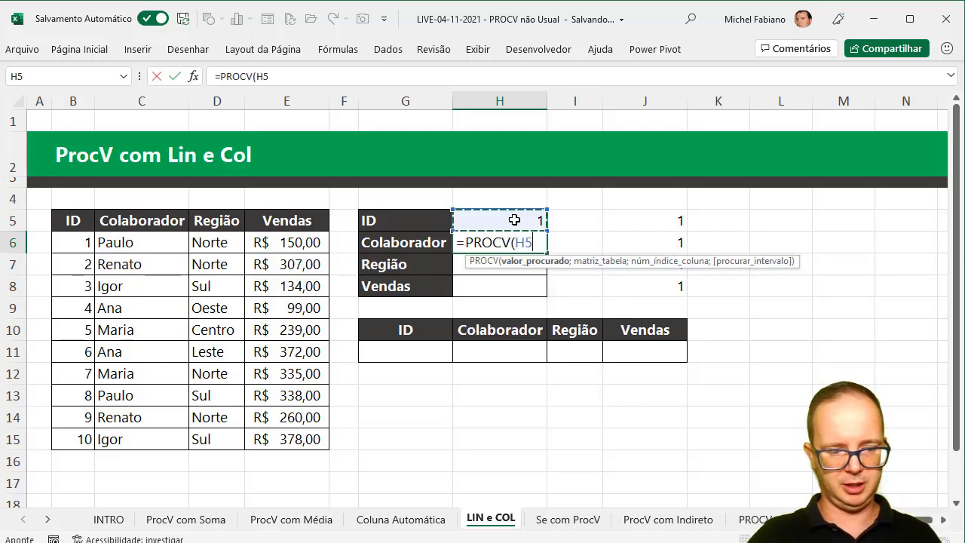
{"action": "key", "text": "F4"}
{"action": "type", "text": ";"}
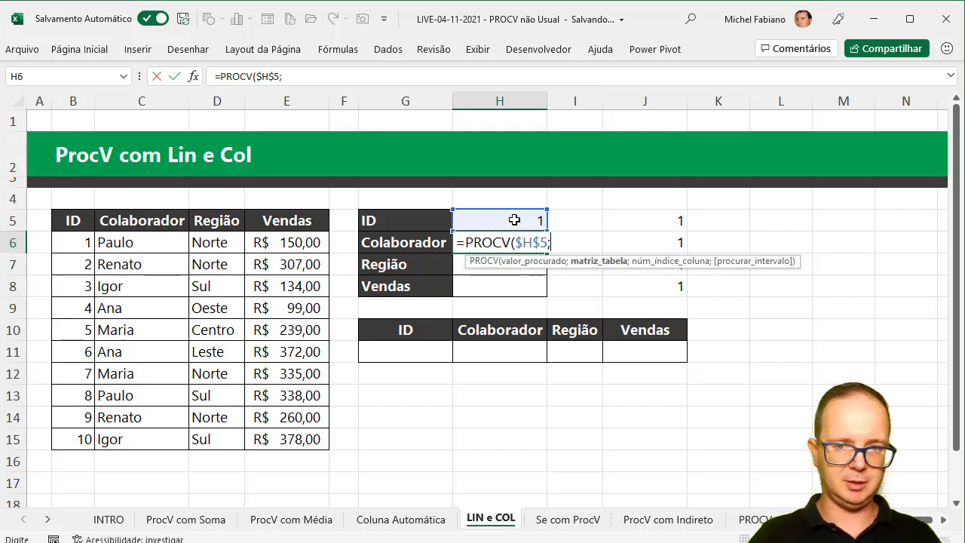
{"action": "left_click_drag", "start_coordinate": [78, 219], "coordinate": [273, 429]}
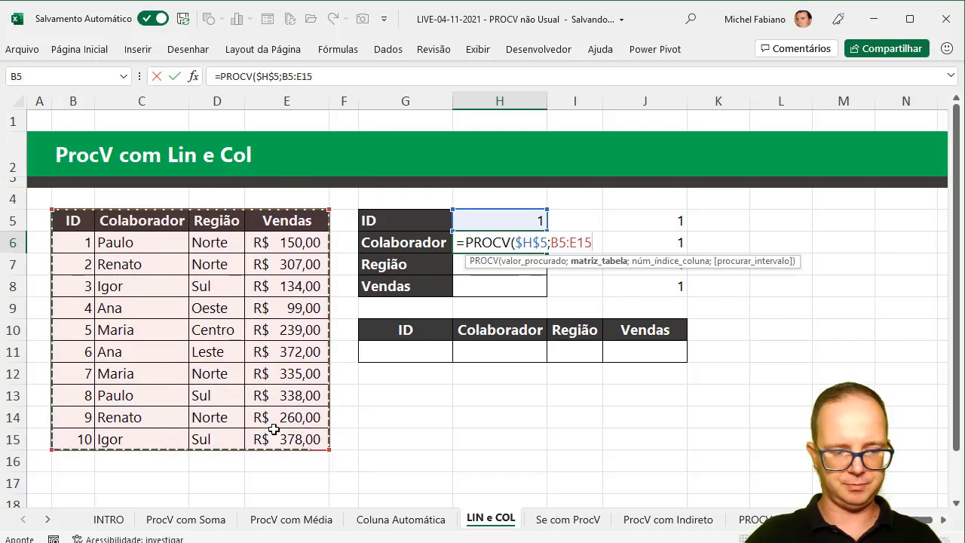
{"action": "key", "text": "F4"}
{"action": "type", "text": ";"}
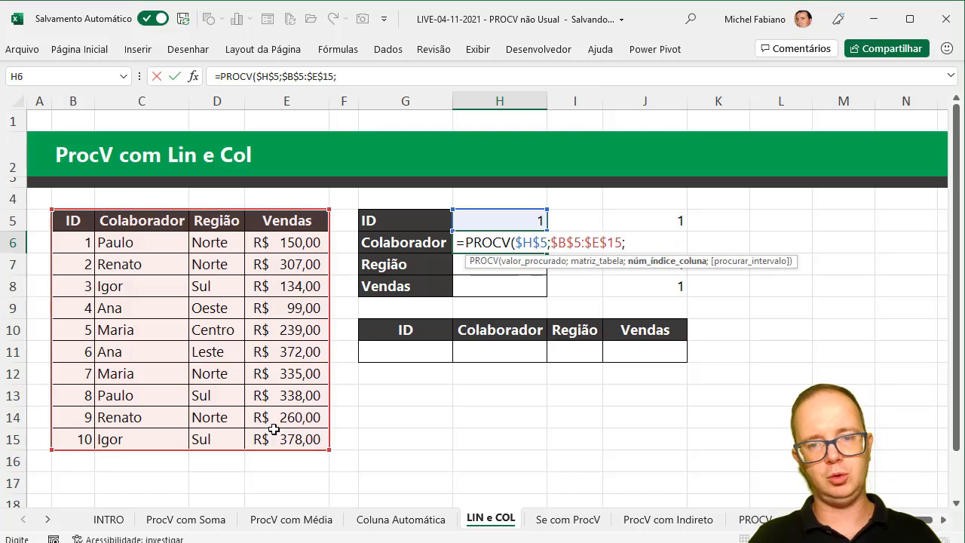
{"action": "type", "text": "2;0)"}
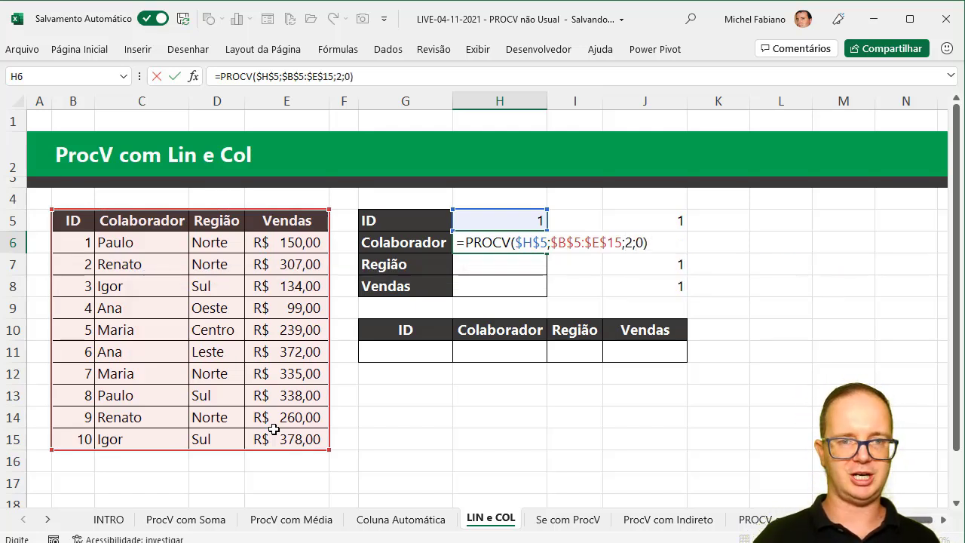
{"action": "key", "text": "Return"}
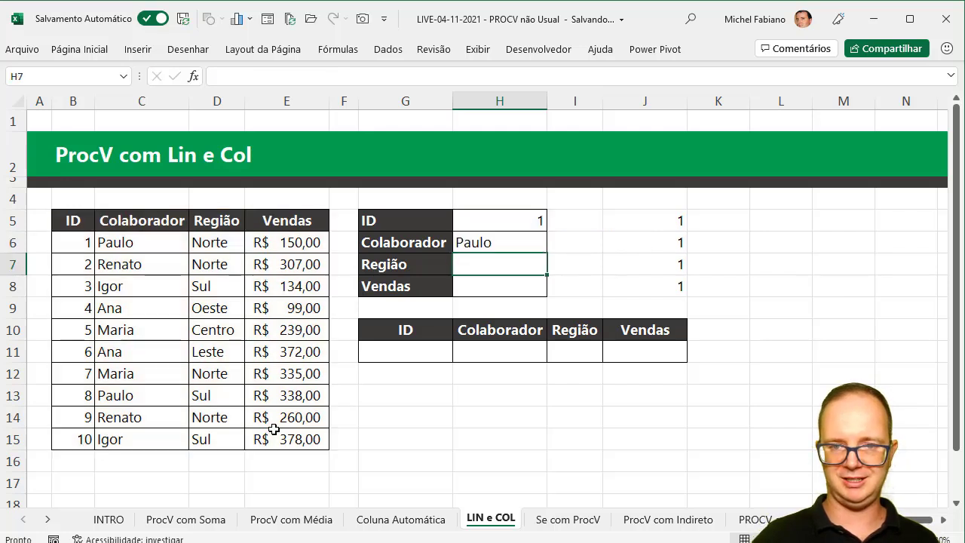
Try filling the H6 formula down to H9, and undo the fill.
{"action": "left_click", "coordinate": [492, 241]}
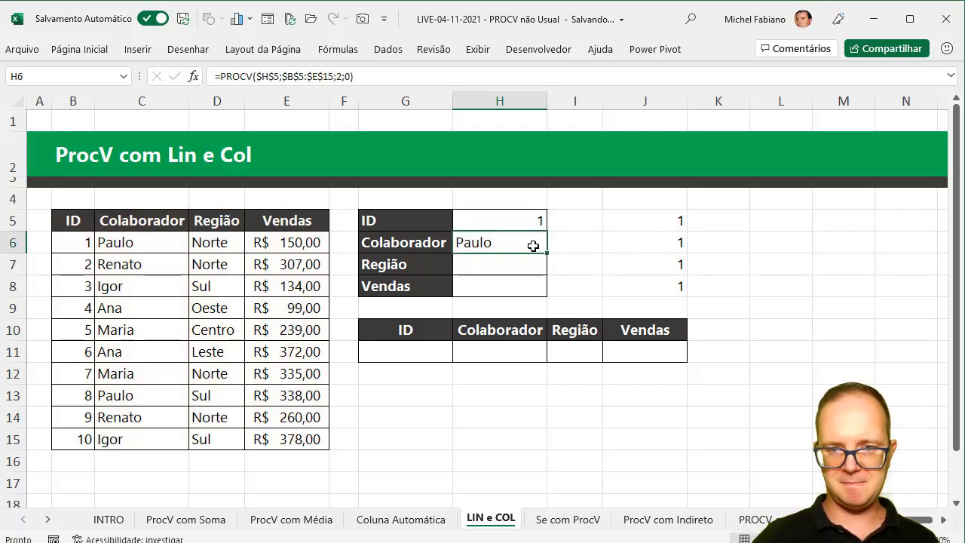
{"action": "left_click_drag", "start_coordinate": [548, 253], "coordinate": [540, 310]}
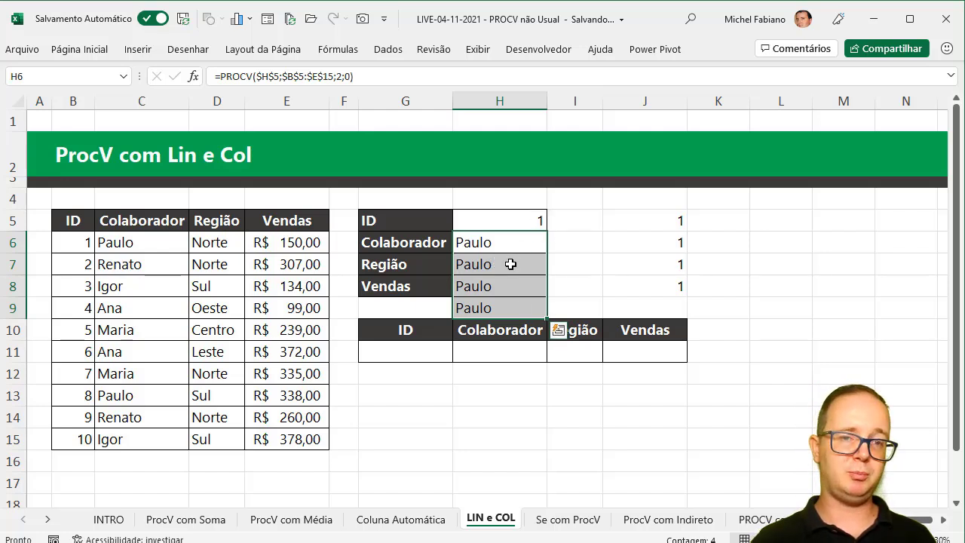
{"action": "key", "text": "ctrl+z"}
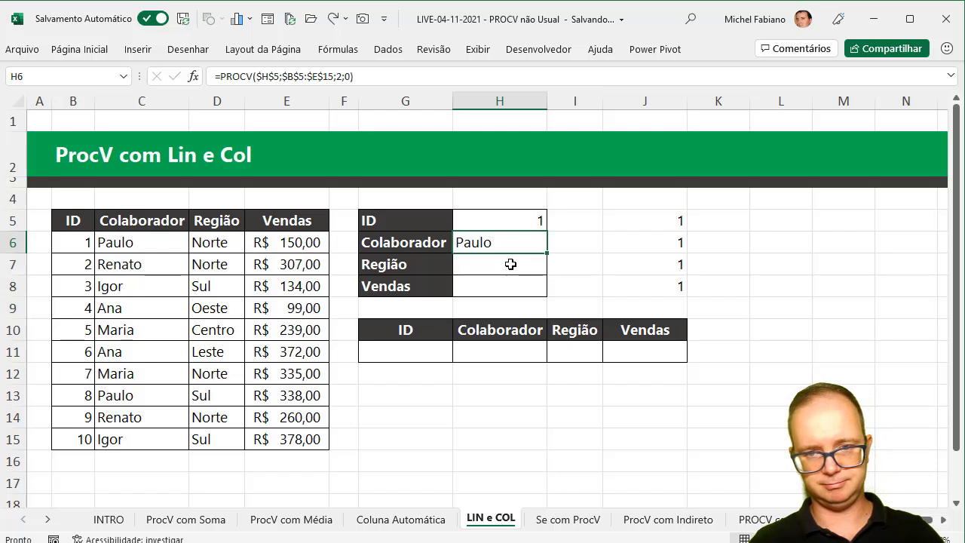
Enter the helper column numbers 2, 3 and 4 in cells I6 to I8.
{"action": "left_click", "coordinate": [571, 244]}
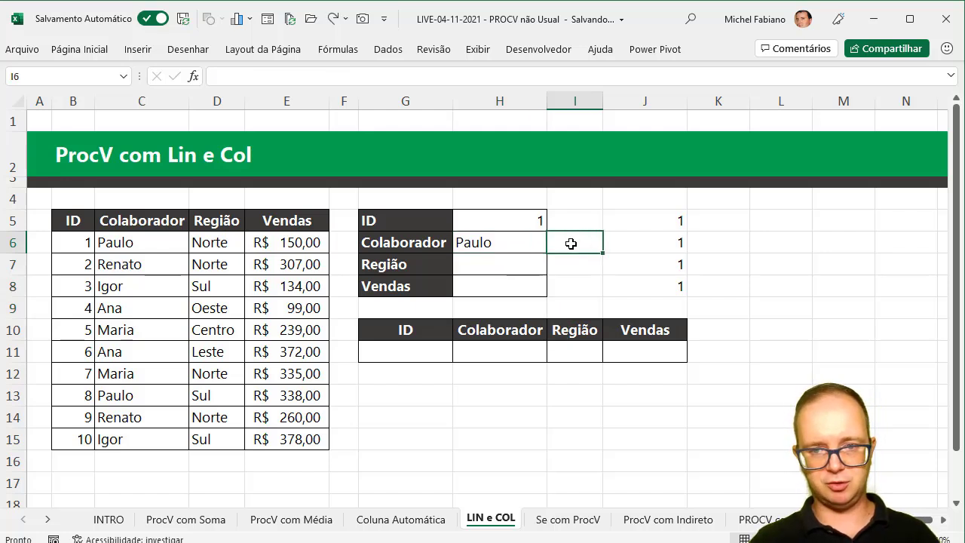
{"action": "type", "text": "2"}
{"action": "key", "text": "Return"}
{"action": "type", "text": "3"}
{"action": "key", "text": "Return"}
{"action": "type", "text": "4"}
{"action": "key", "text": "Return"}
Replace the column index in the H6 PROCV formula with a reference to I6 and fill it down to H8.
{"action": "double_click", "coordinate": [508, 237]}
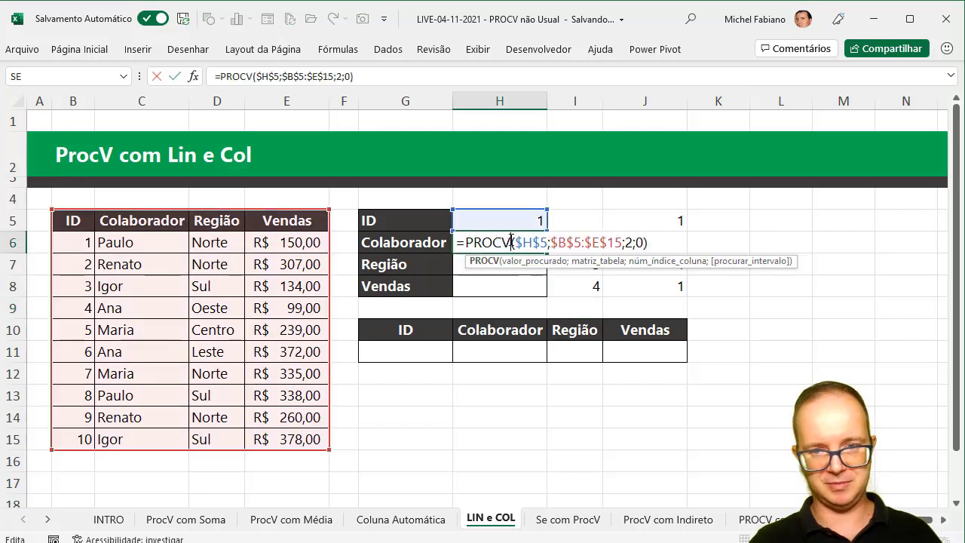
{"action": "left_click", "coordinate": [635, 242]}
{"action": "key", "text": "BackSpace"}
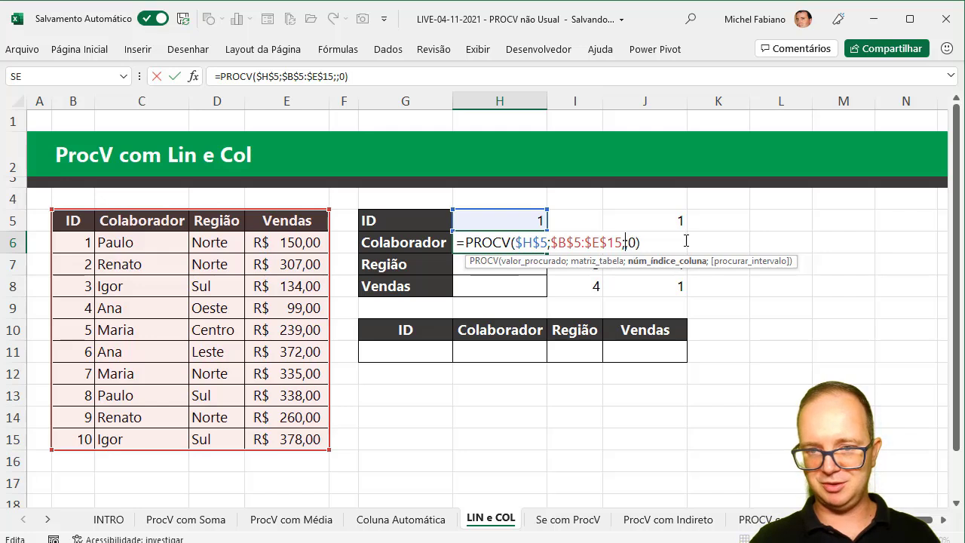
{"action": "left_click", "coordinate": [727, 243]}
{"action": "key", "text": "Left"}
{"action": "key", "text": "Left"}
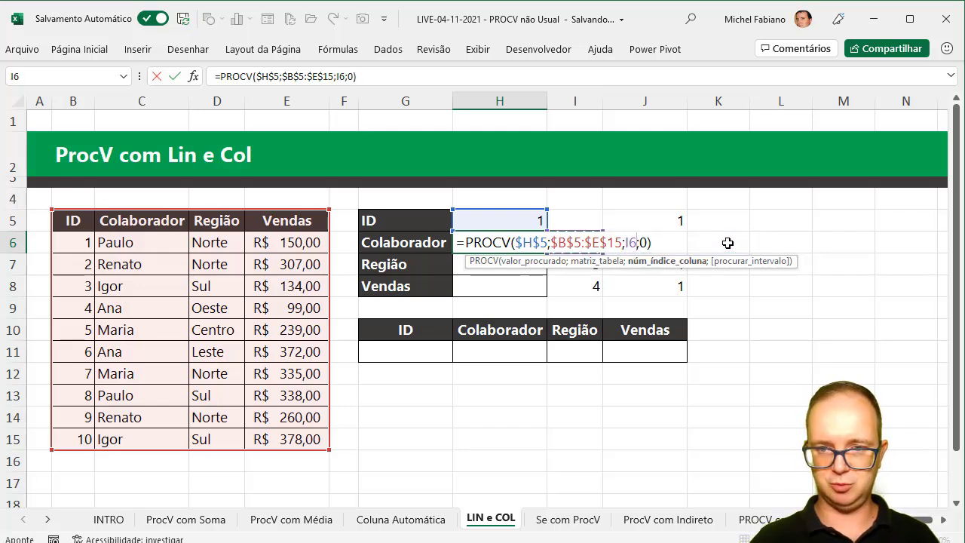
{"action": "key", "text": "Return"}
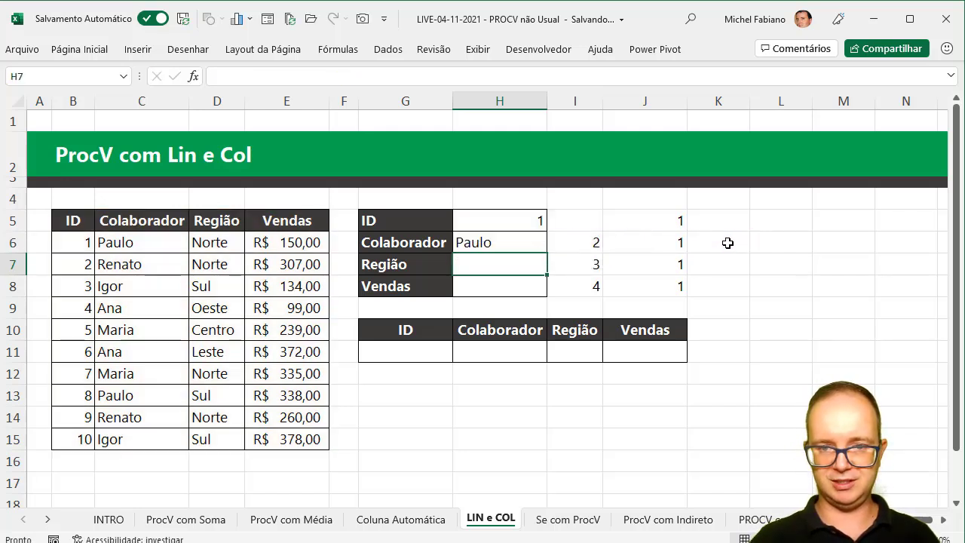
{"action": "left_click", "coordinate": [530, 241]}
{"action": "left_click_drag", "start_coordinate": [549, 256], "coordinate": [550, 290]}
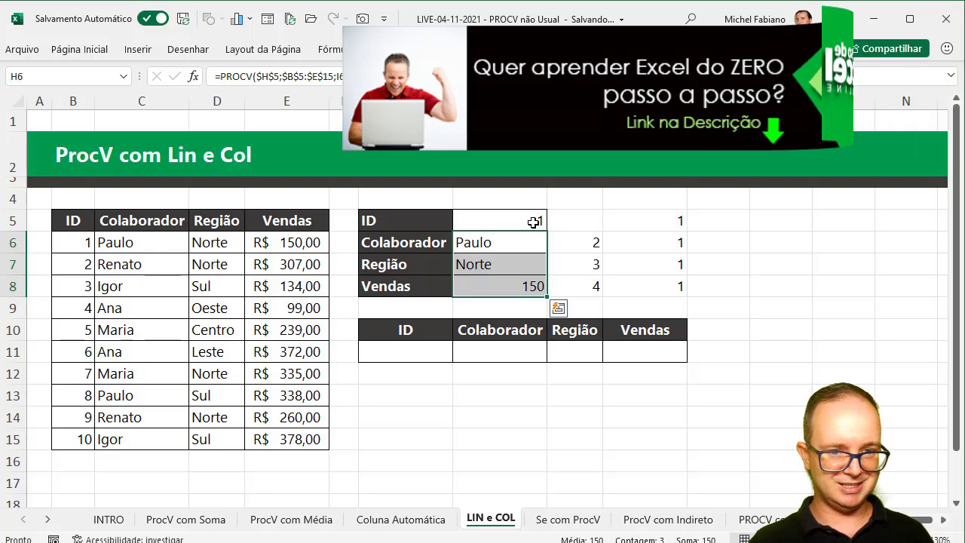
{"action": "left_click", "coordinate": [585, 252]}
{"action": "left_click_drag", "start_coordinate": [585, 252], "coordinate": [583, 278]}
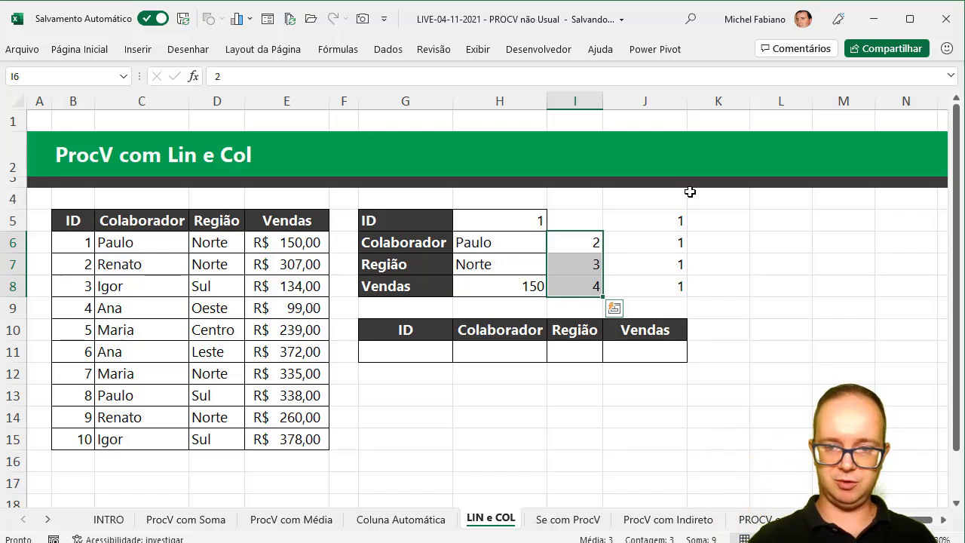
Replace the contents of J5:J8 with the formula =LIN(A1), entered in J5 and filled down to J8.
{"action": "left_click_drag", "start_coordinate": [659, 219], "coordinate": [653, 276]}
{"action": "key", "text": "Delete"}
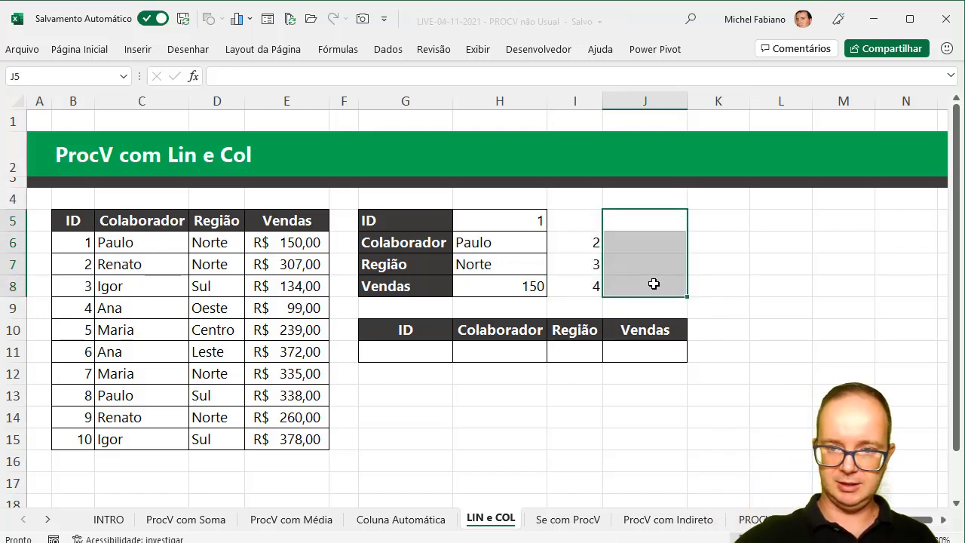
{"action": "left_click", "coordinate": [647, 240]}
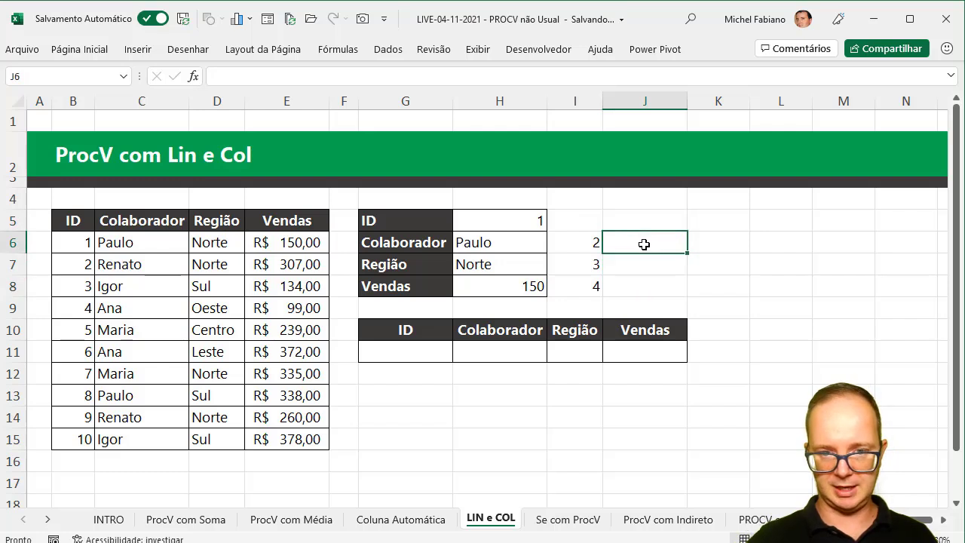
{"action": "left_click", "coordinate": [642, 224]}
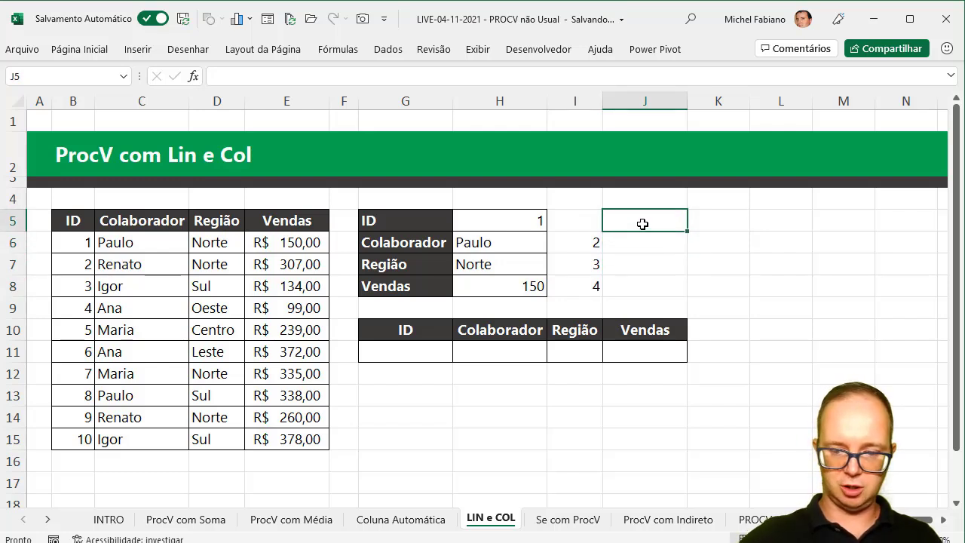
{"action": "type", "text": "=LIN("}
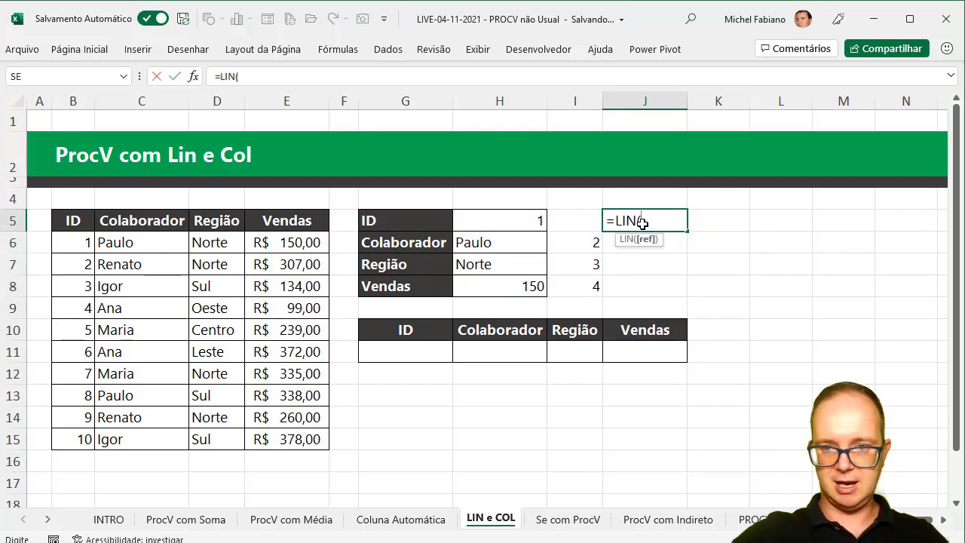
{"action": "type", "text": "A1)"}
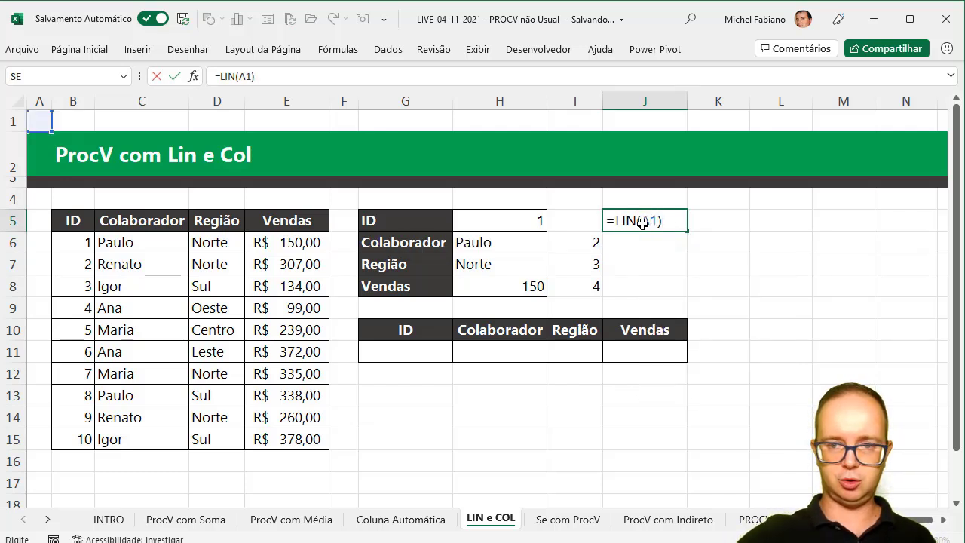
{"action": "key", "text": "Return"}
{"action": "left_click", "coordinate": [642, 224]}
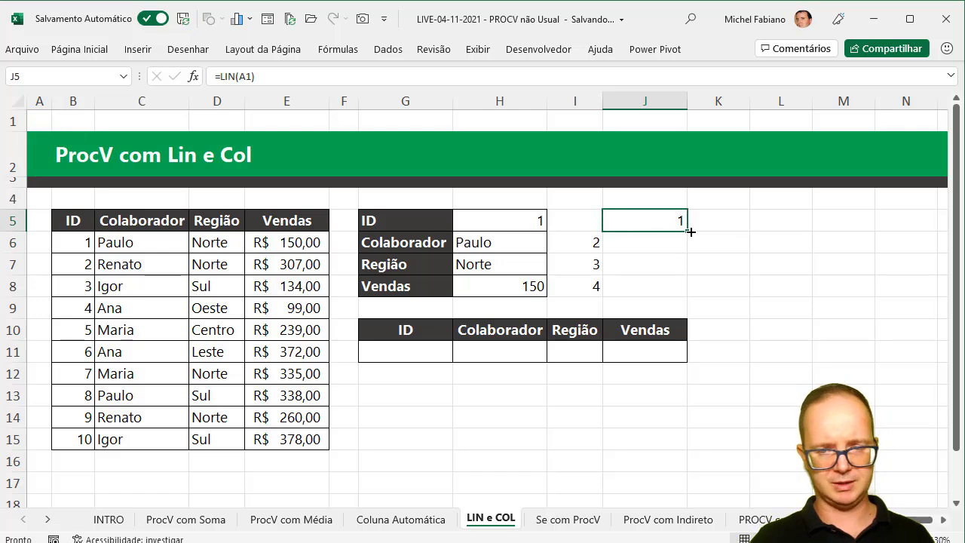
{"action": "left_click_drag", "start_coordinate": [691, 232], "coordinate": [691, 290]}
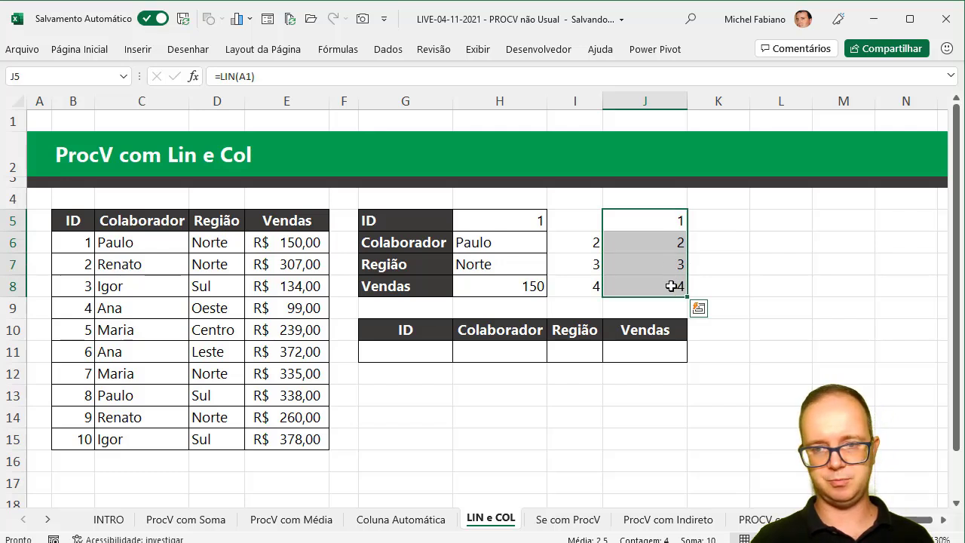
{"action": "left_click", "coordinate": [671, 245]}
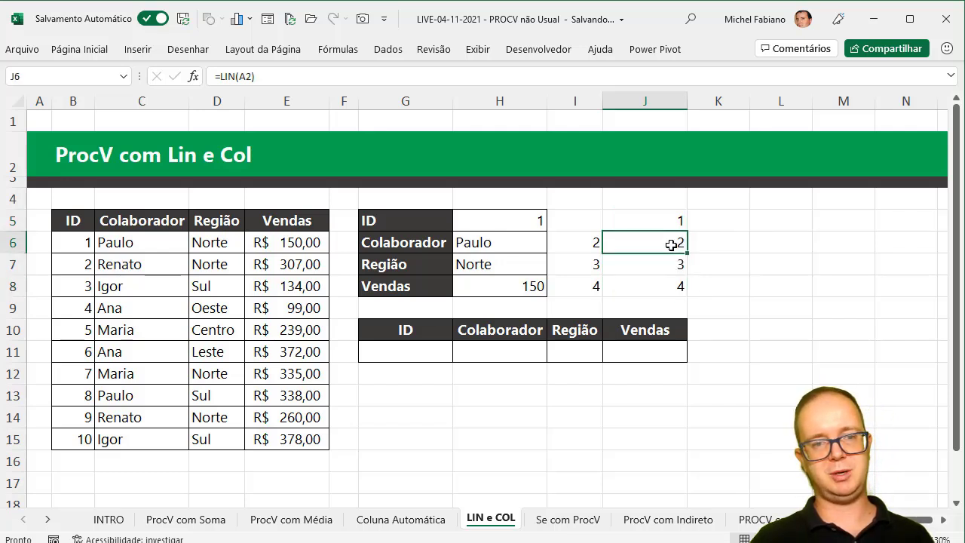
Change the column index in the H6 PROCV formula from I6 to LIN(A2) and fill it down to H8.
{"action": "double_click", "coordinate": [512, 244]}
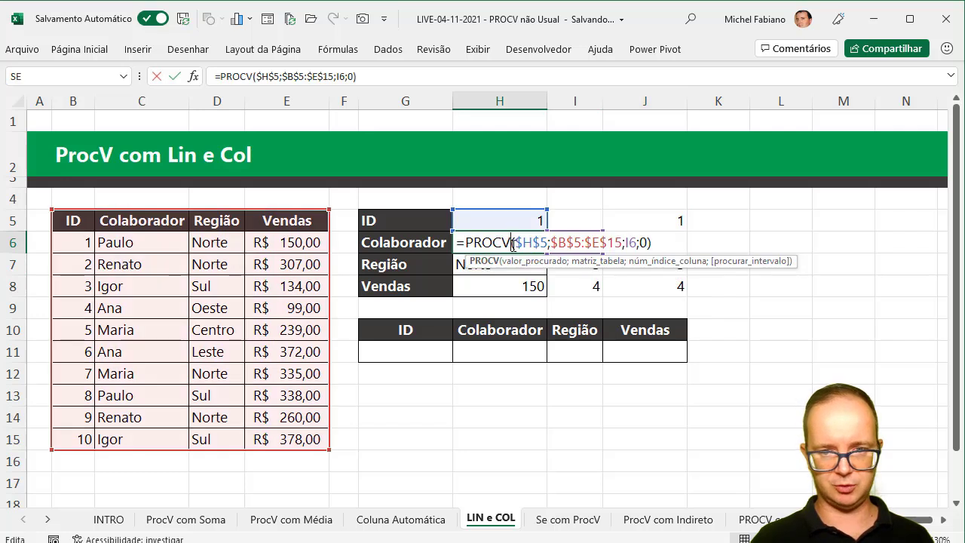
{"action": "left_click", "coordinate": [637, 242]}
{"action": "key", "text": "BackSpace"}
{"action": "type", "text": "I6"}
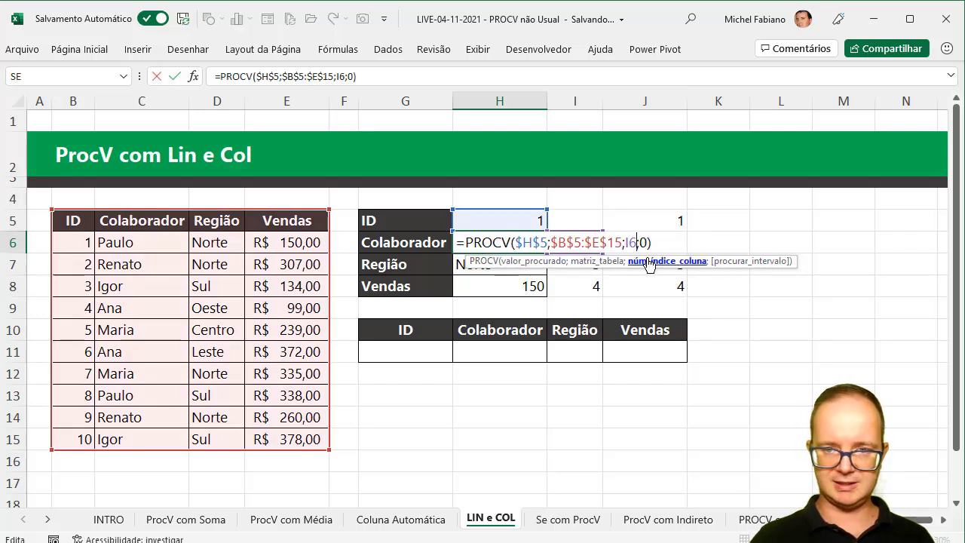
{"action": "key", "text": "BackSpace"}
{"action": "key", "text": "BackSpace"}
{"action": "type", "text": "LIN"}
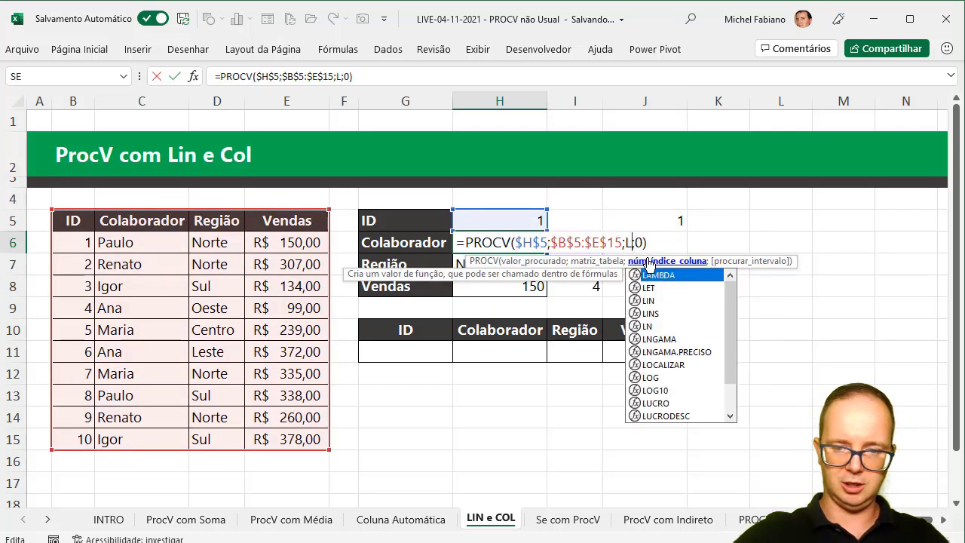
{"action": "type", "text": "(A2"}
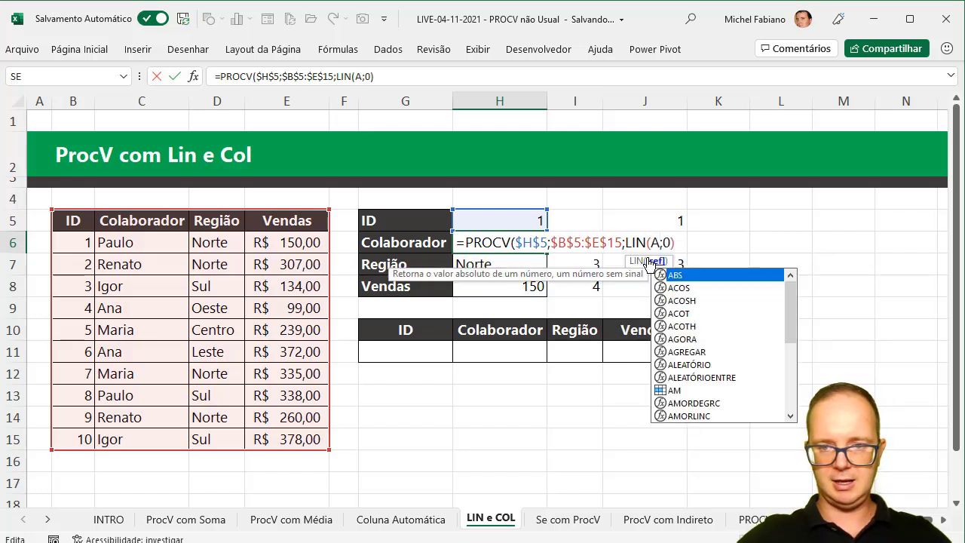
{"action": "type", "text": ")"}
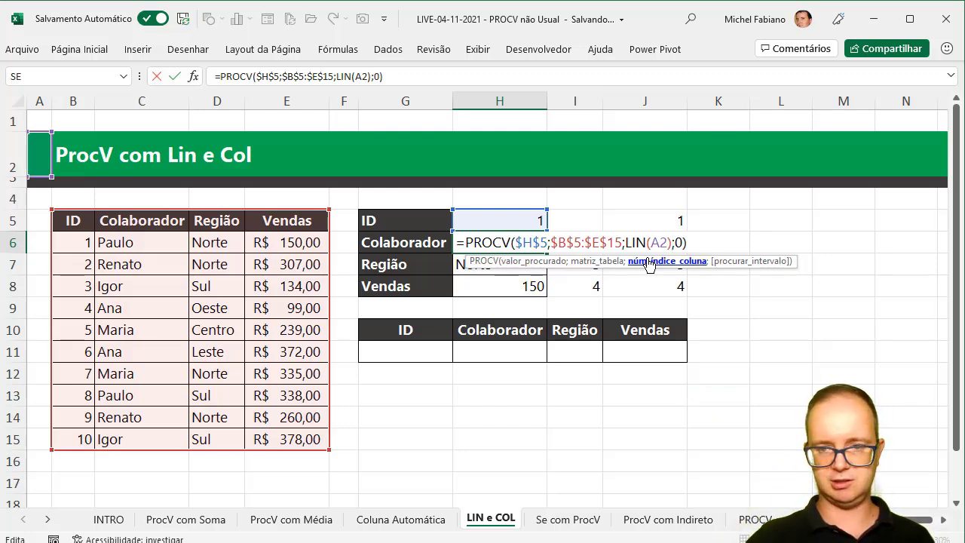
{"action": "key", "text": "Return"}
{"action": "left_click", "coordinate": [534, 243]}
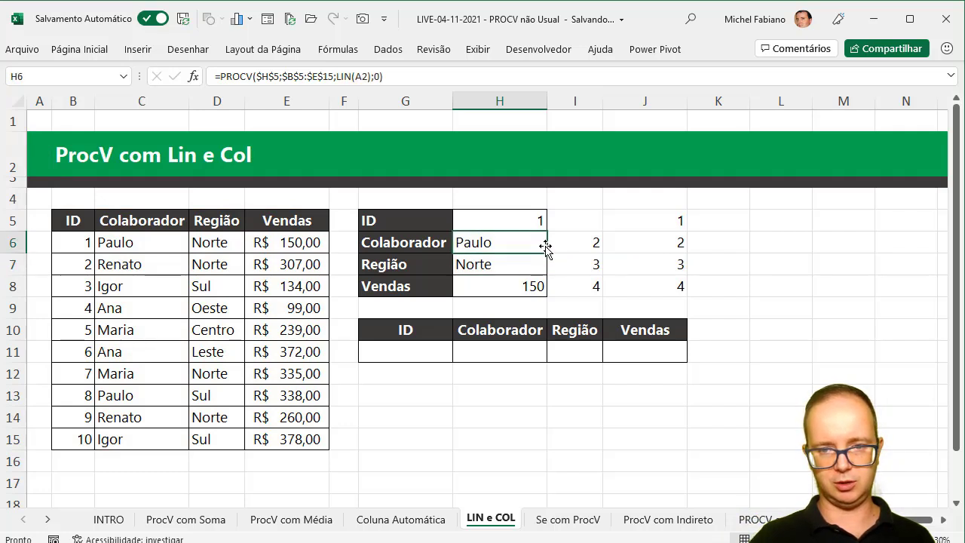
{"action": "left_click_drag", "start_coordinate": [546, 253], "coordinate": [552, 293]}
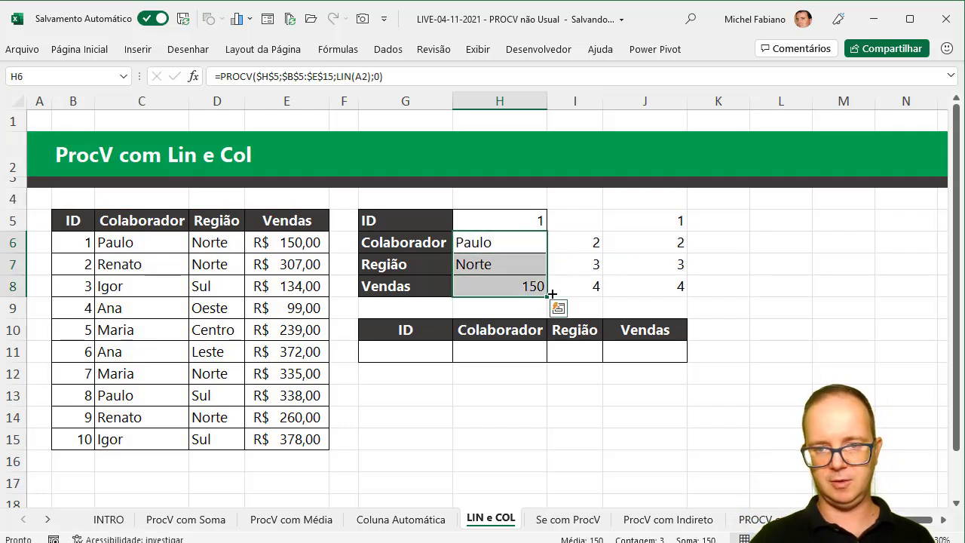
Clear the helper numbers in I5:J8 and check the LIN references in the PROCV formulas in H7 and H8.
{"action": "left_click_drag", "start_coordinate": [585, 222], "coordinate": [672, 280]}
{"action": "key", "text": "Delete"}
{"action": "double_click", "coordinate": [500, 264]}
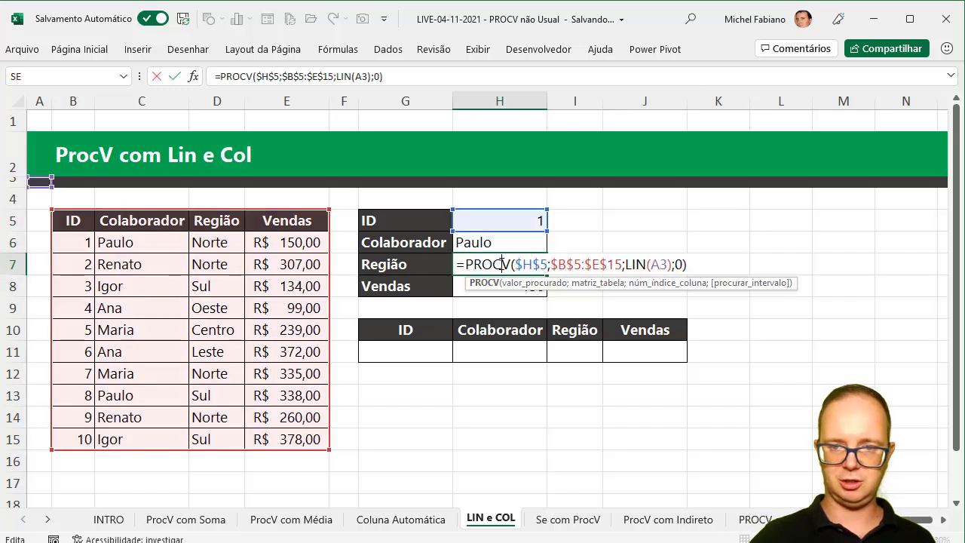
{"action": "key", "text": "Return"}
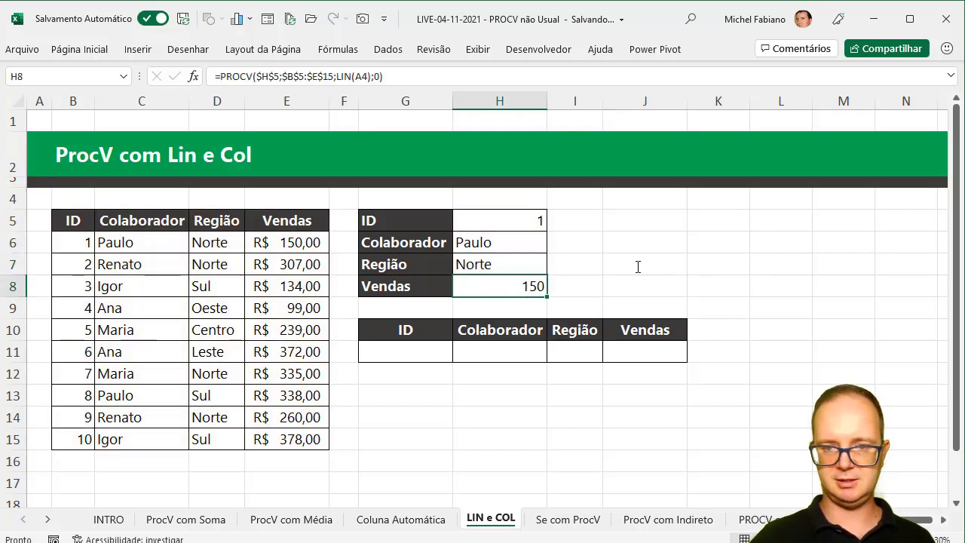
{"action": "double_click", "coordinate": [533, 285]}
{"action": "key", "text": "Return"}
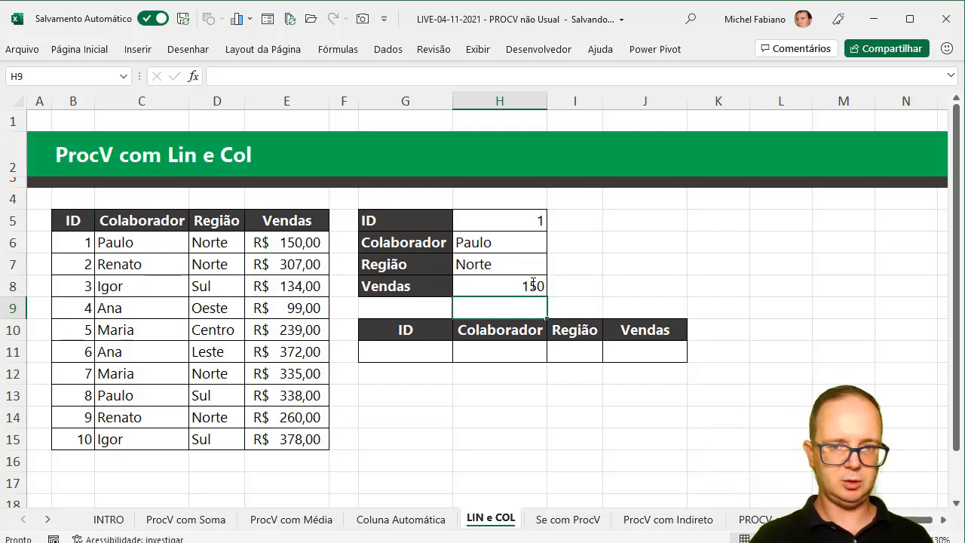
Clear H6:H8 and begin a PROCV formula in H6 with $H$5 as the lookup value and $B$5:$E$15 as the table.
{"action": "left_click_drag", "start_coordinate": [532, 242], "coordinate": [532, 293]}
{"action": "key", "text": "Delete"}
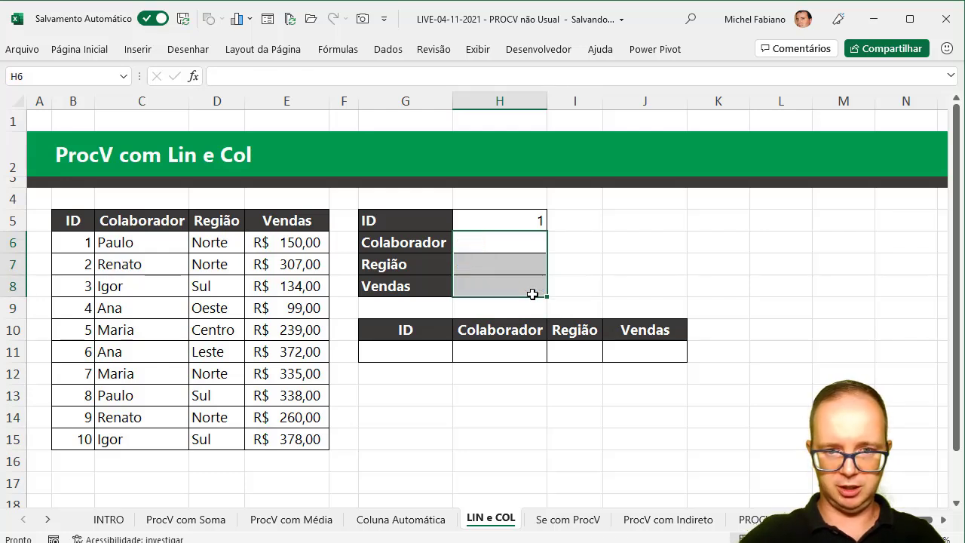
{"action": "left_click", "coordinate": [518, 247]}
{"action": "type", "text": "=PROCV("}
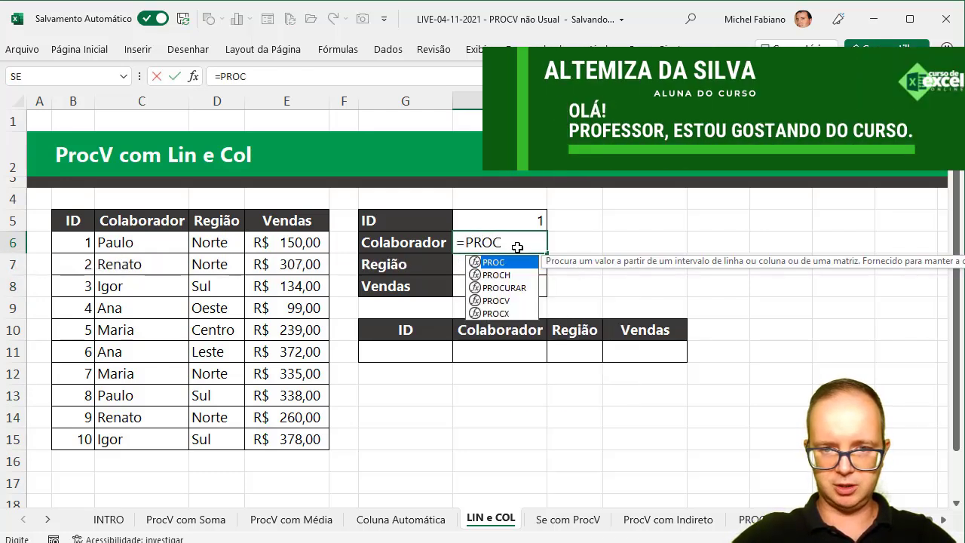
{"action": "left_click", "coordinate": [521, 225]}
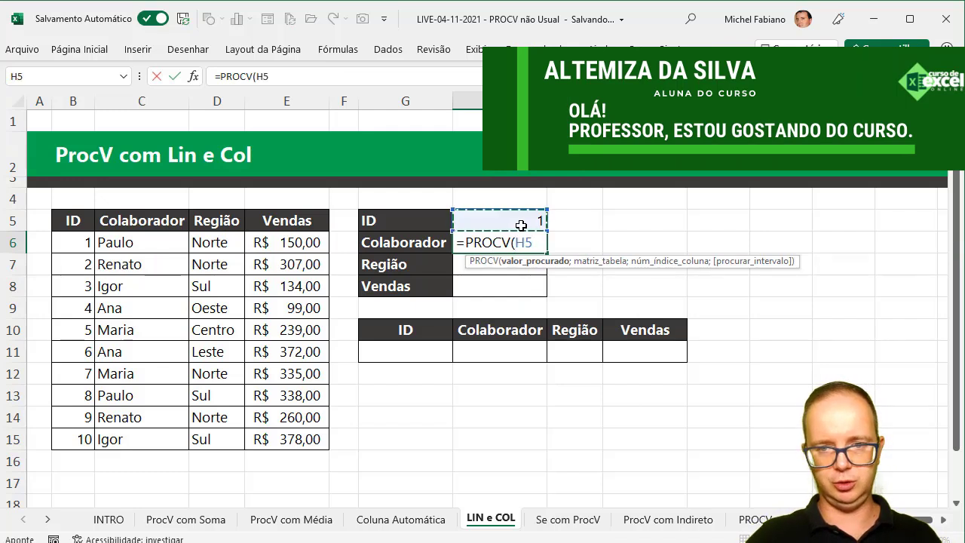
{"action": "key", "text": "F4"}
{"action": "type", "text": ";"}
{"action": "left_click", "coordinate": [83, 220]}
{"action": "left_click_drag", "start_coordinate": [83, 219], "coordinate": [283, 435]}
{"action": "key", "text": "F4"}
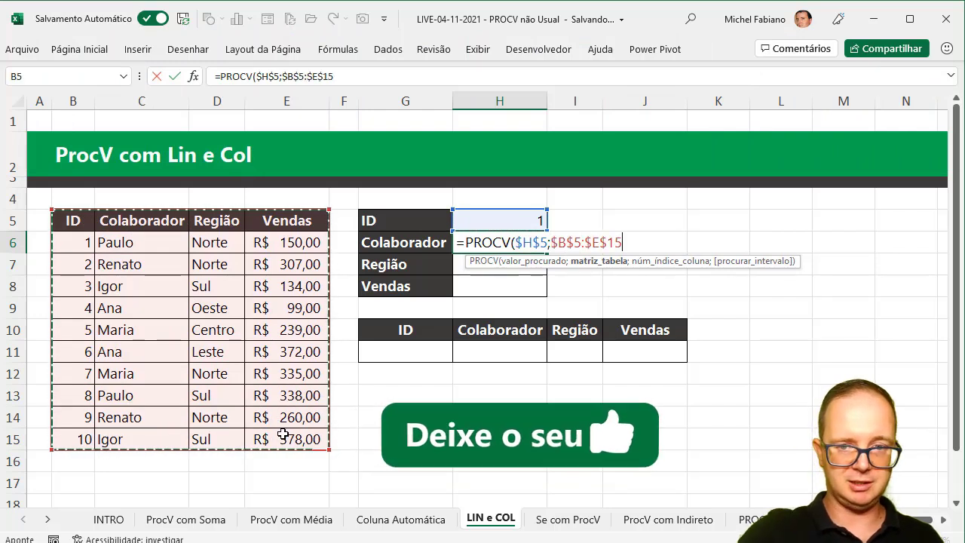
{"action": "type", "text": ";"}
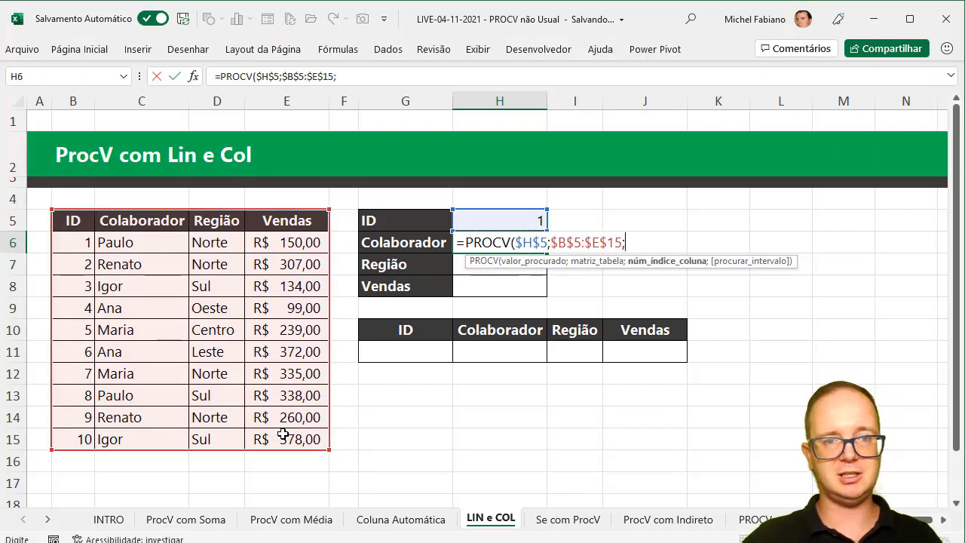
Complete the H6 PROCV formula with LIN(A2) as the column index and 0 for exact match, and fill it down to H8.
{"action": "type", "text": "LIN(A"}
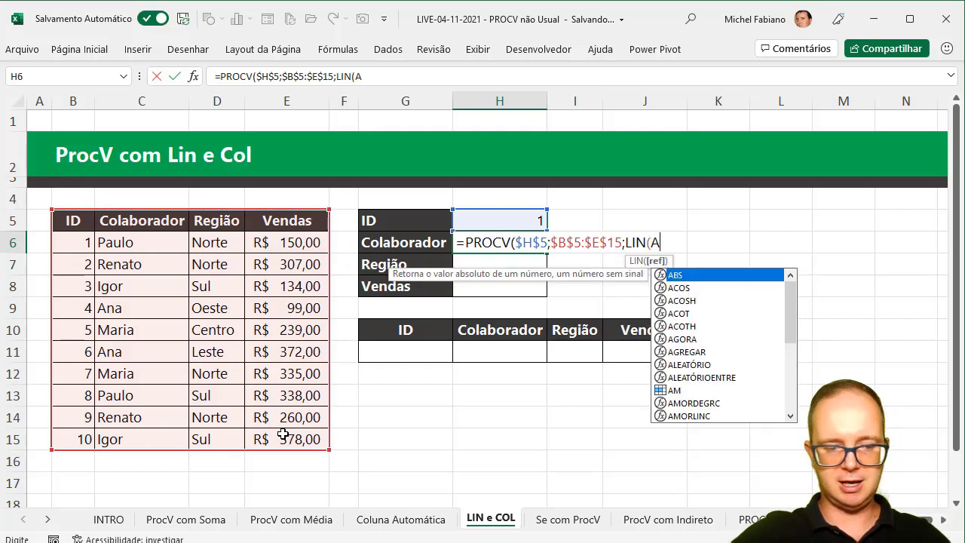
{"action": "type", "text": "2)"}
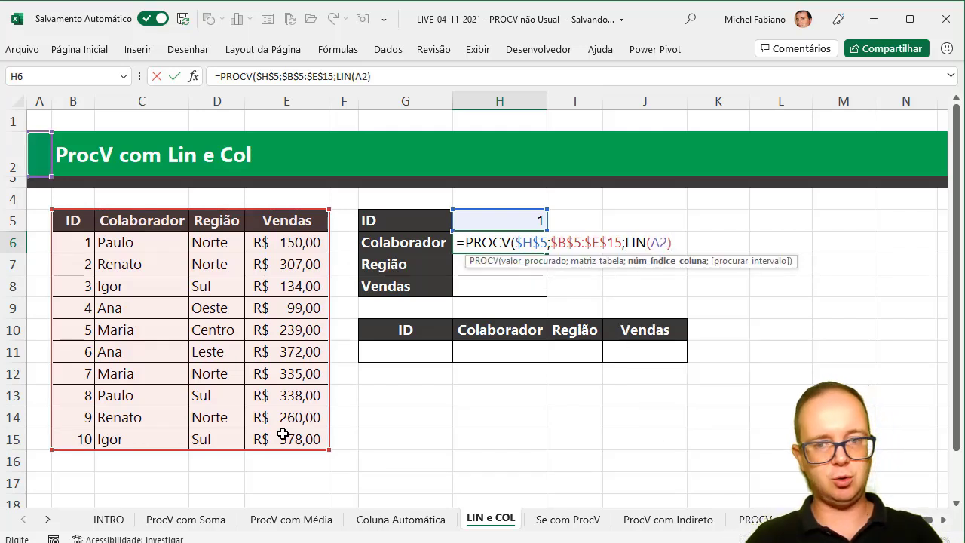
{"action": "type", "text": ";0)"}
{"action": "key", "text": "Return"}
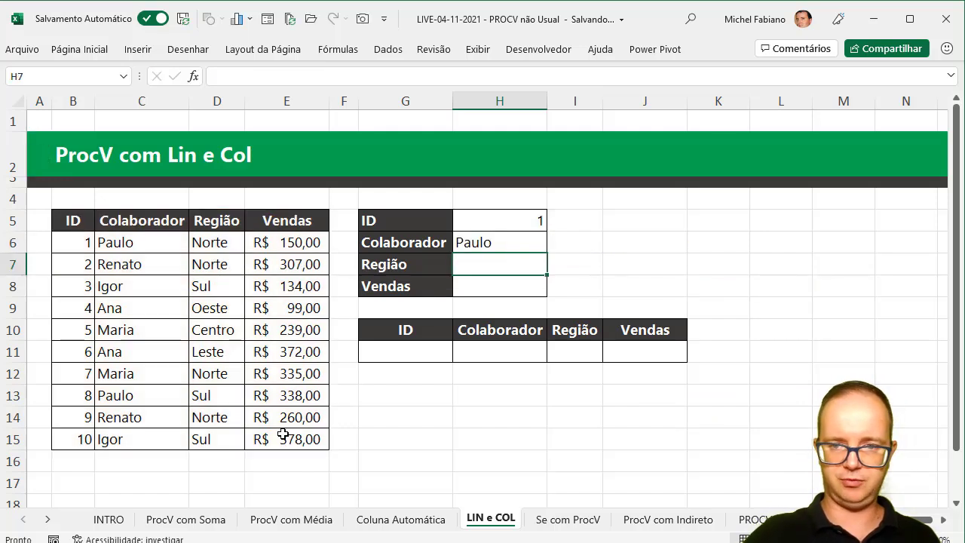
{"action": "left_click", "coordinate": [518, 241]}
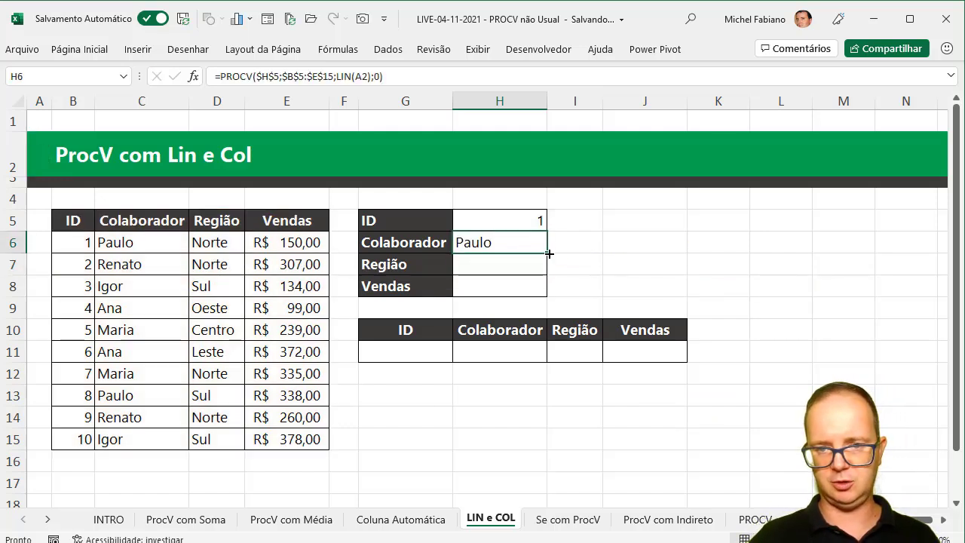
{"action": "double_click", "coordinate": [548, 253]}
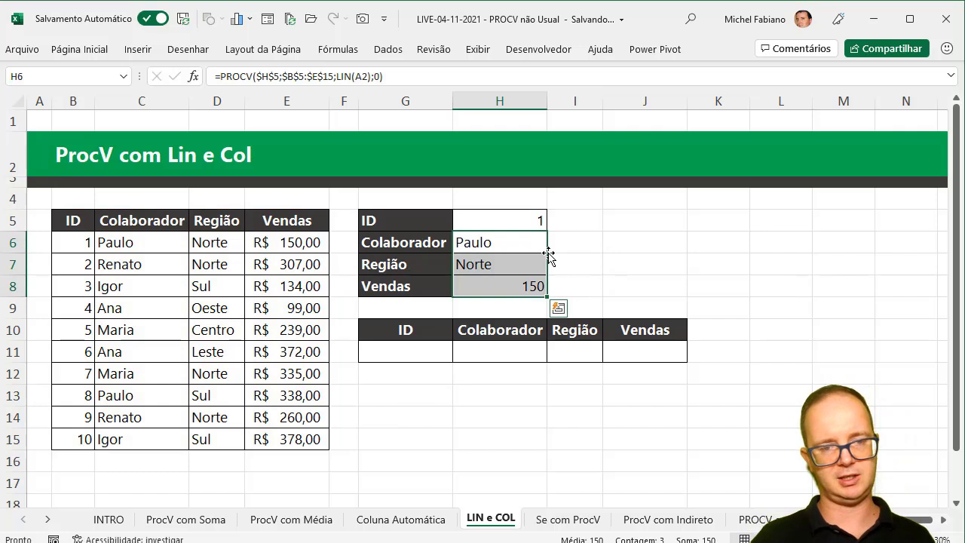
Set the lookup ID in H5 to 3.
{"action": "left_click", "coordinate": [535, 219]}
{"action": "type", "text": "3"}
{"action": "key", "text": "Return"}
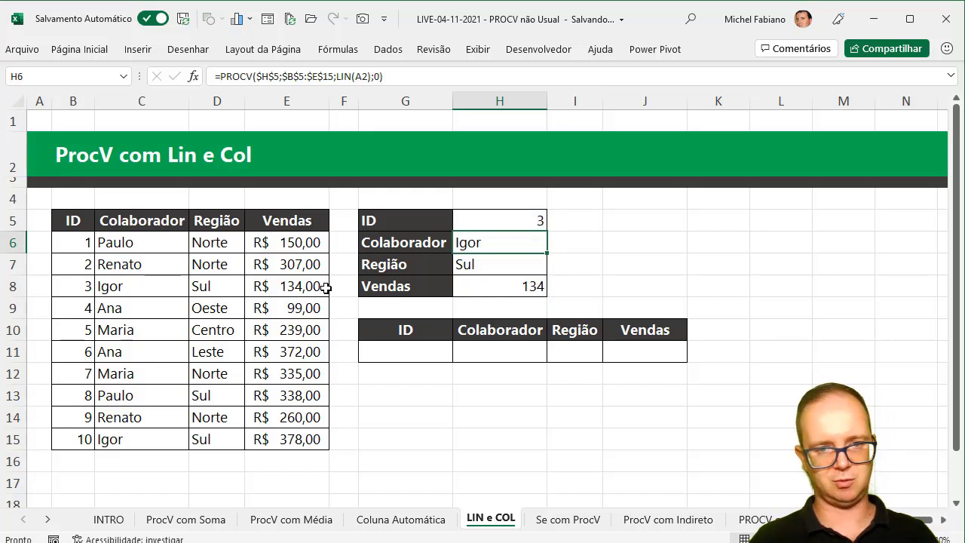
Enter 3 as the ID in G11 and begin a PROCV formula in H11 with G11 as the lookup value.
{"action": "left_click", "coordinate": [404, 348]}
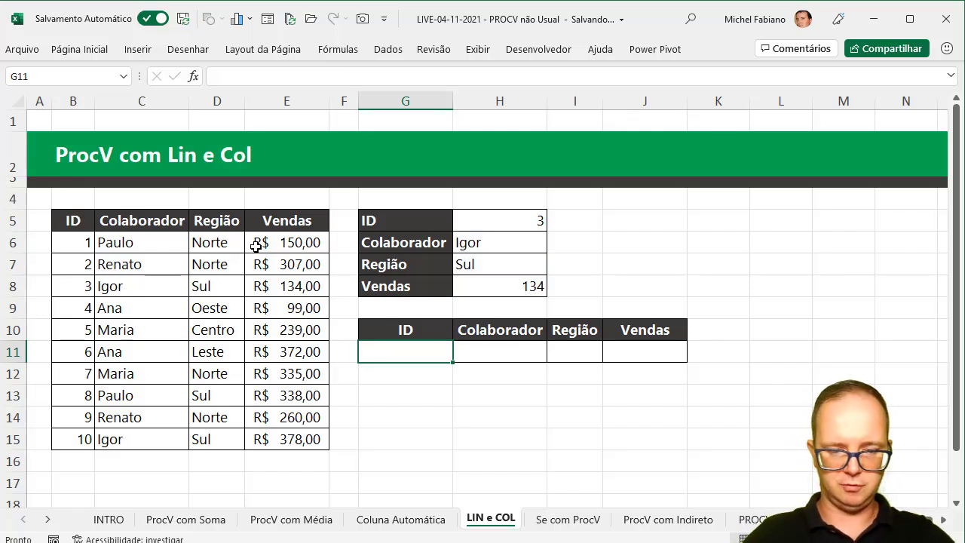
{"action": "type", "text": "3"}
{"action": "key", "text": "Tab"}
{"action": "type", "text": "=P"}
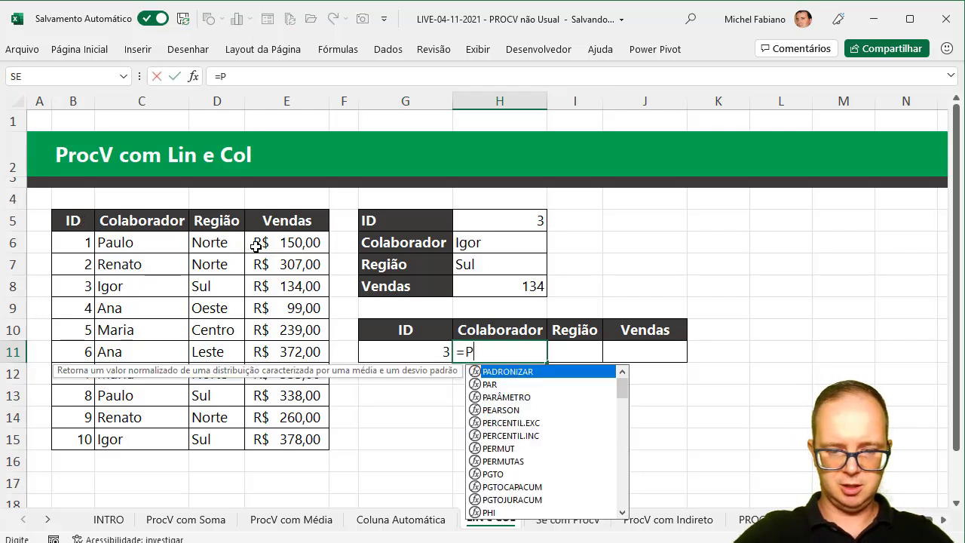
{"action": "type", "text": "ROCV("}
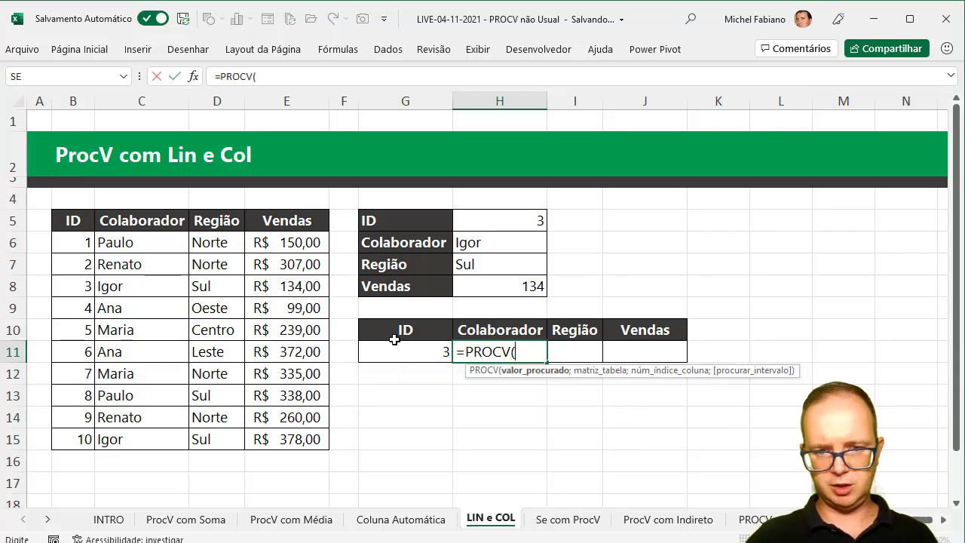
{"action": "left_click", "coordinate": [406, 348]}
{"action": "type", "text": ";"}
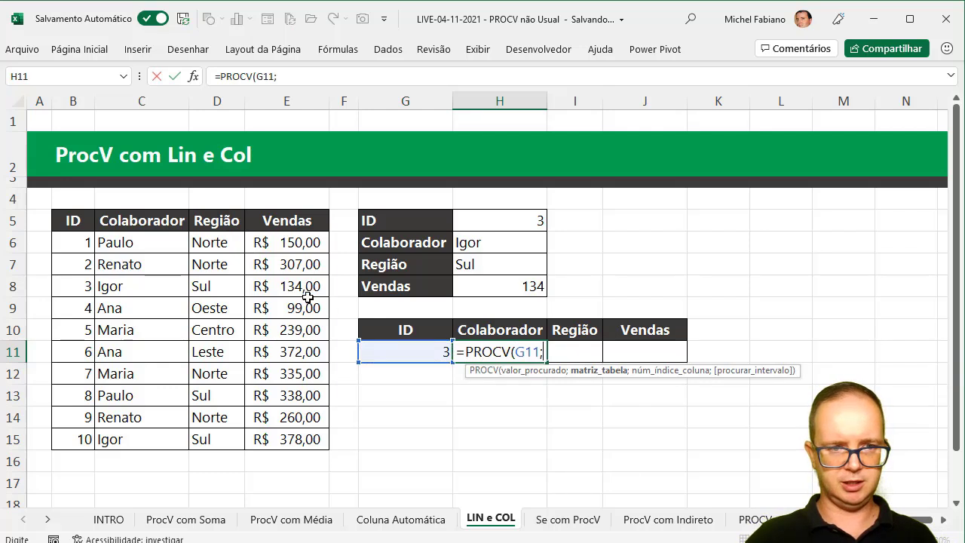
Complete the H11 PROCV formula with table B5:E15, column index 2 and 0 for exact match, and fill it across to J11.
{"action": "left_click_drag", "start_coordinate": [77, 220], "coordinate": [294, 437]}
{"action": "type", "text": ";"}
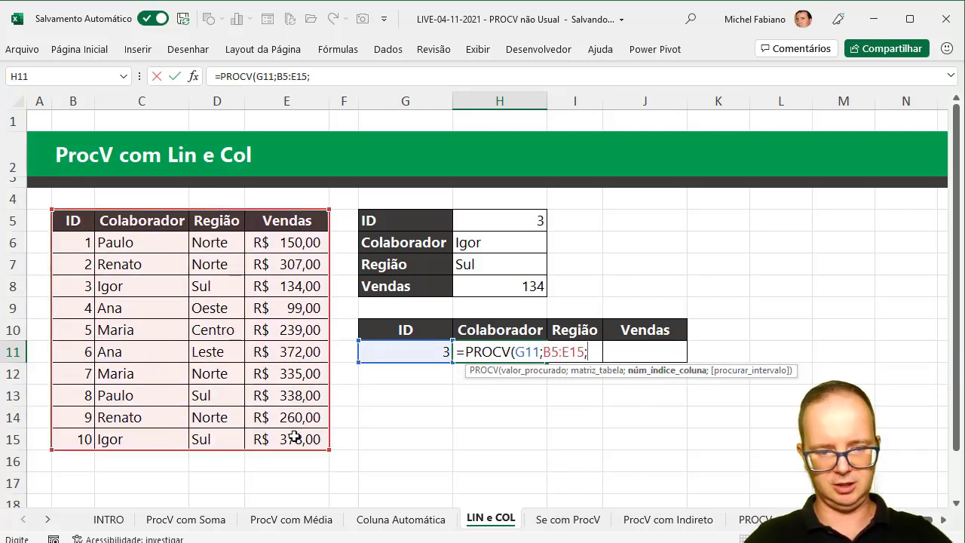
{"action": "type", "text": "2;0)"}
{"action": "key", "text": "Return"}
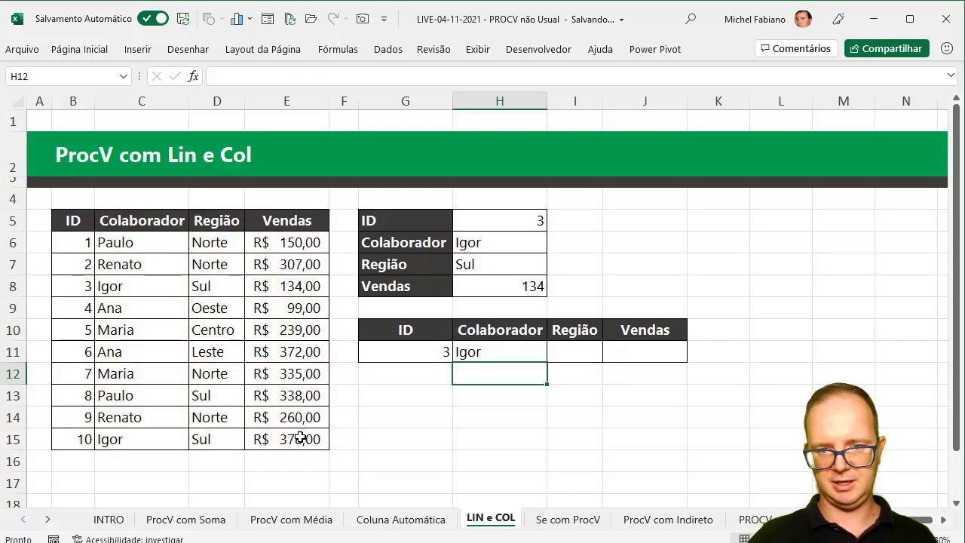
{"action": "left_click", "coordinate": [515, 353]}
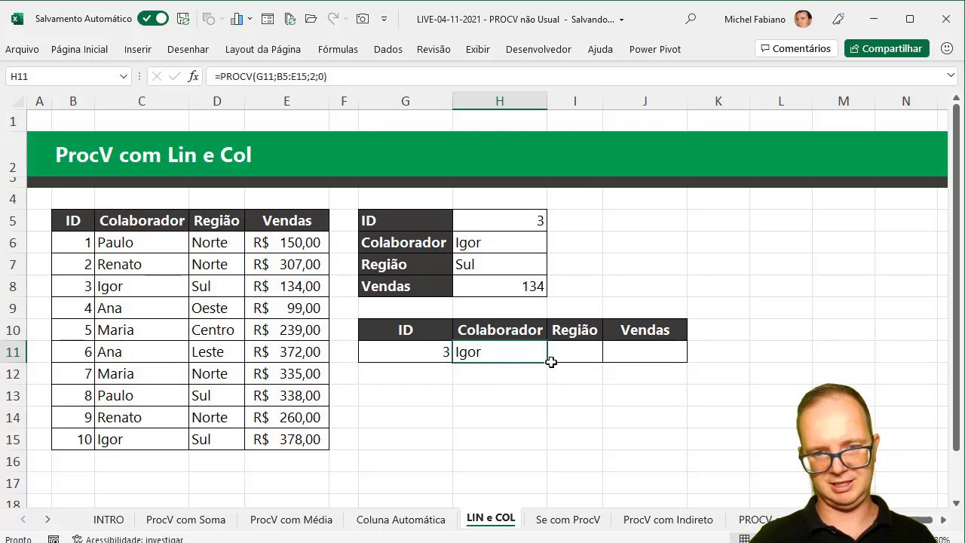
{"action": "left_click_drag", "start_coordinate": [548, 361], "coordinate": [665, 363]}
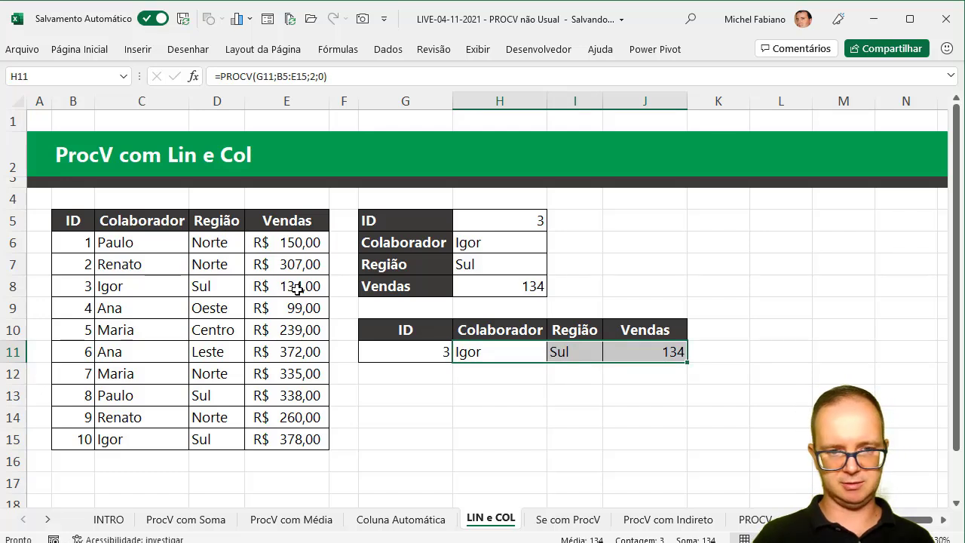
Test the row 11 lookup by entering ID 4 and finally ID 10 in G11.
{"action": "left_click", "coordinate": [414, 344]}
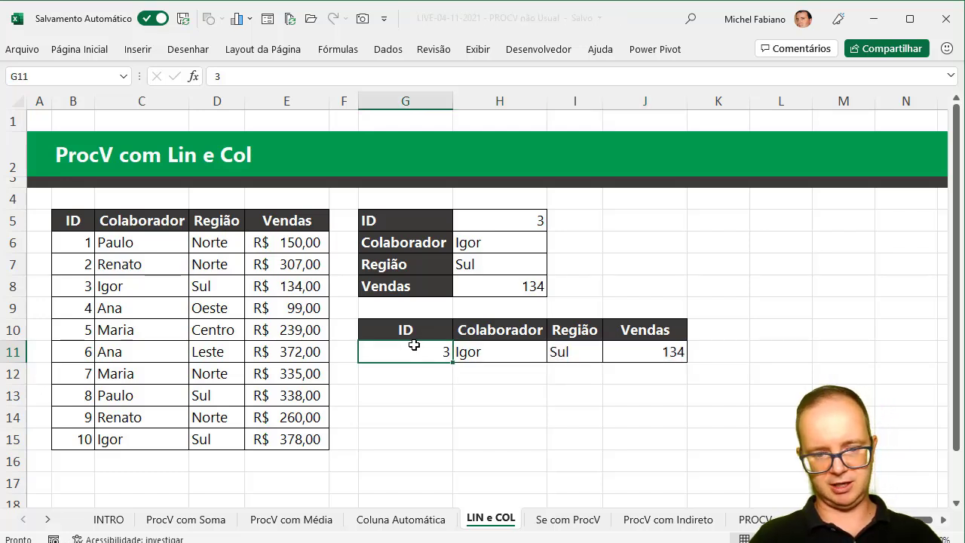
{"action": "type", "text": "4"}
{"action": "key", "text": "Return"}
{"action": "left_click", "coordinate": [414, 345]}
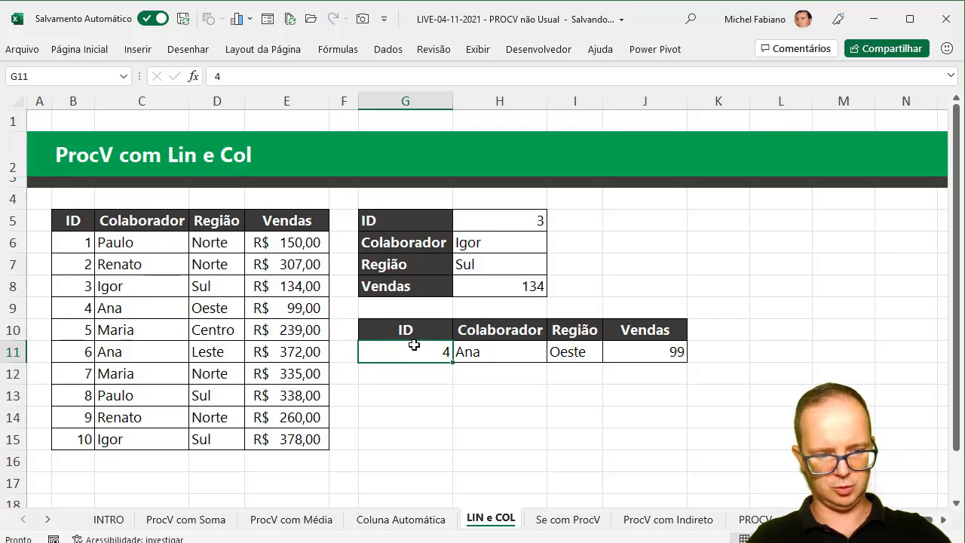
{"action": "type", "text": "10"}
{"action": "key", "text": "Return"}
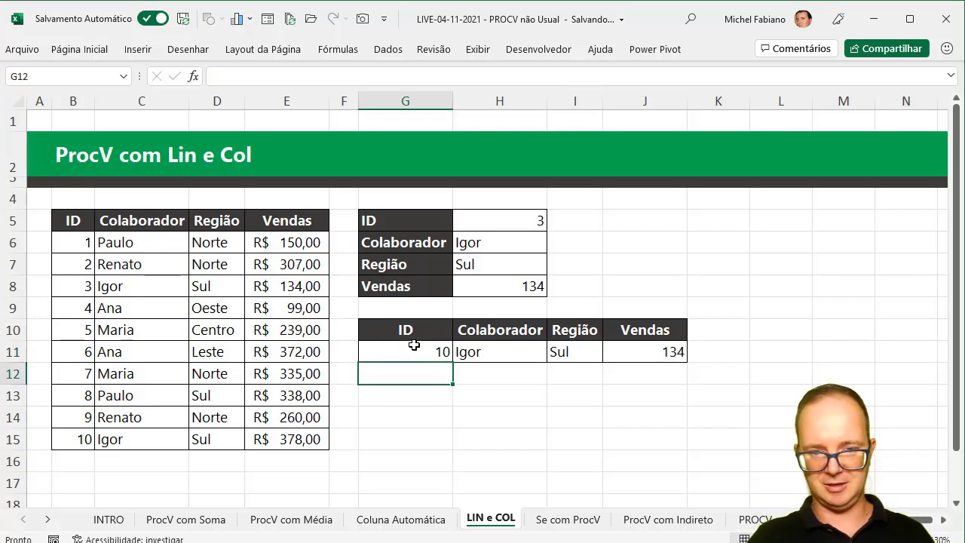
Check the references of the PROCV formula in J11 and clear the formulas in H11:J11.
{"action": "left_click", "coordinate": [280, 446]}
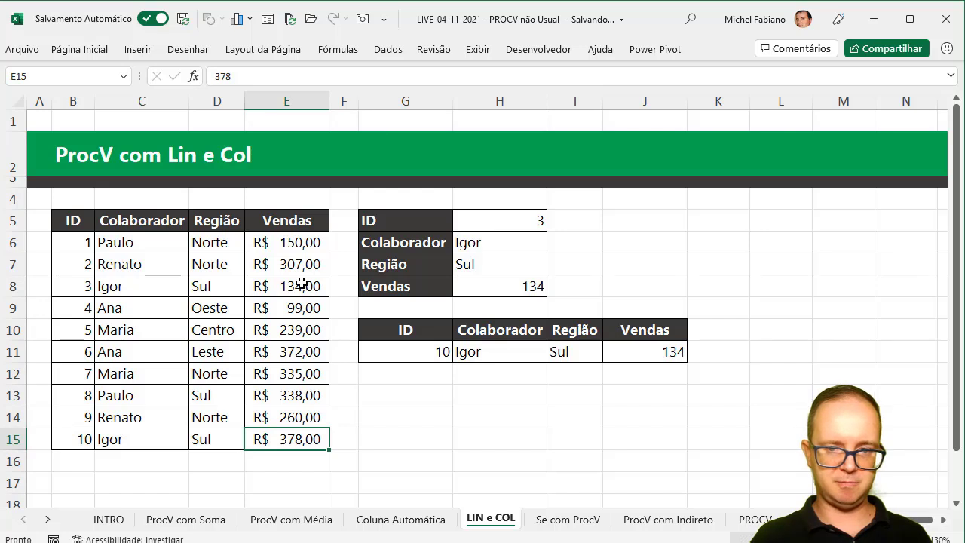
{"action": "double_click", "coordinate": [665, 354]}
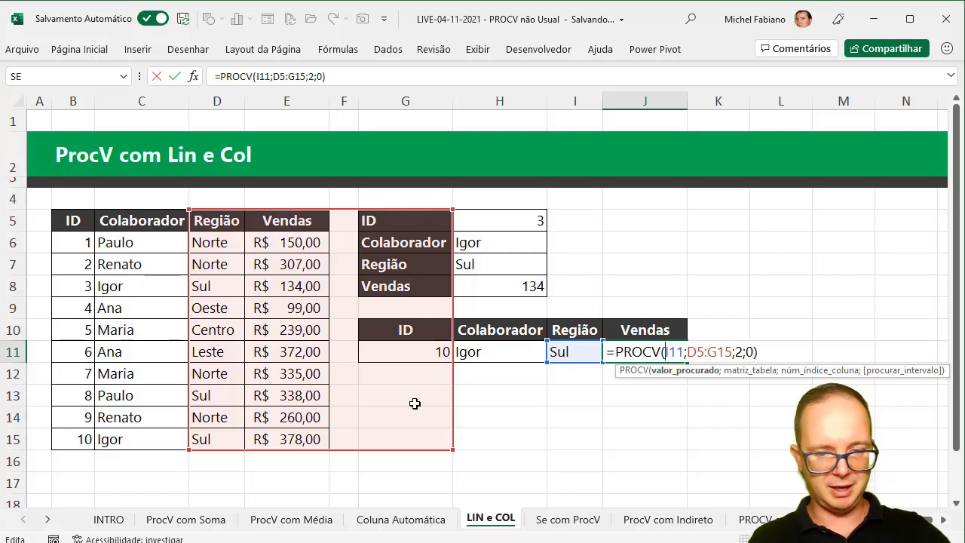
{"action": "key", "text": "Escape"}
{"action": "left_click_drag", "start_coordinate": [490, 347], "coordinate": [628, 360]}
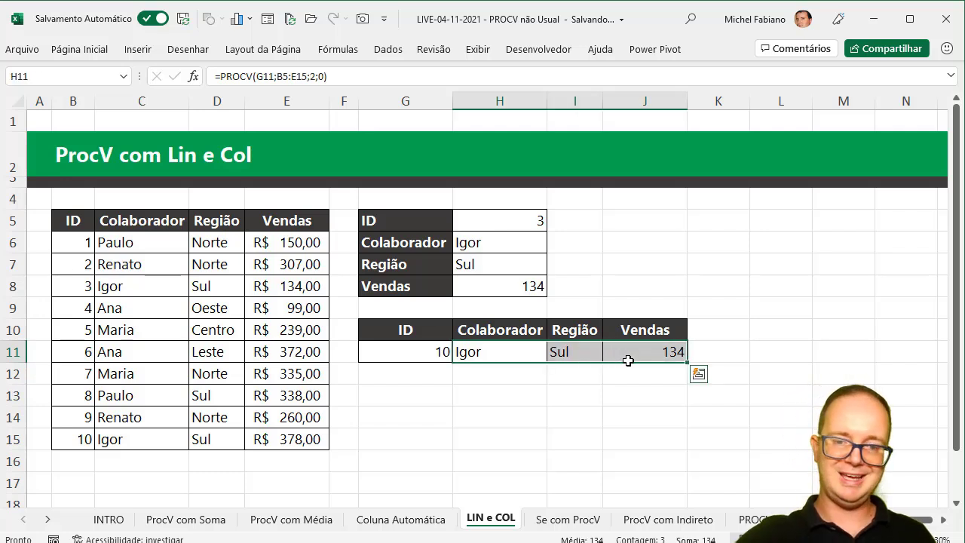
{"action": "key", "text": "Delete"}
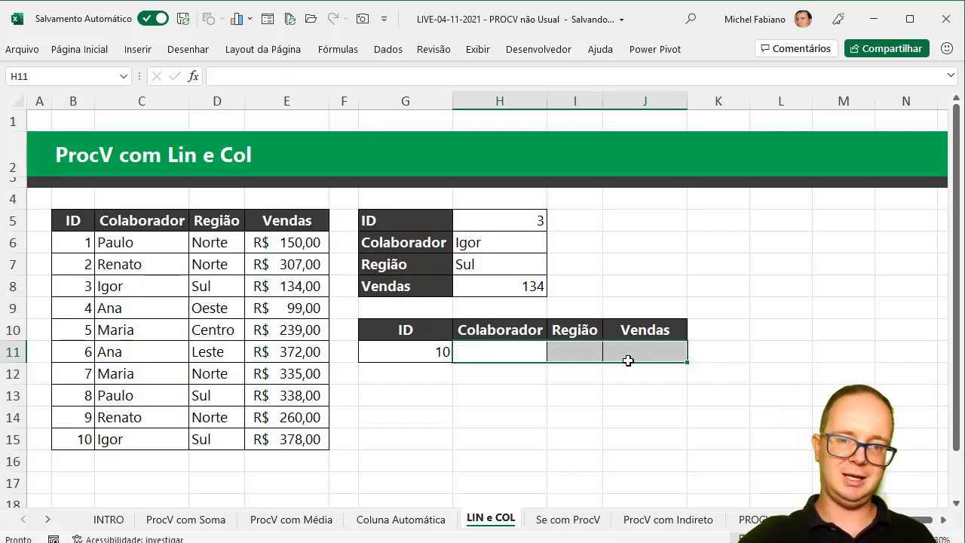
Enter =COL(B1) in H12 and fill it across to J12.
{"action": "left_click", "coordinate": [535, 376]}
{"action": "type", "text": "=COL("}
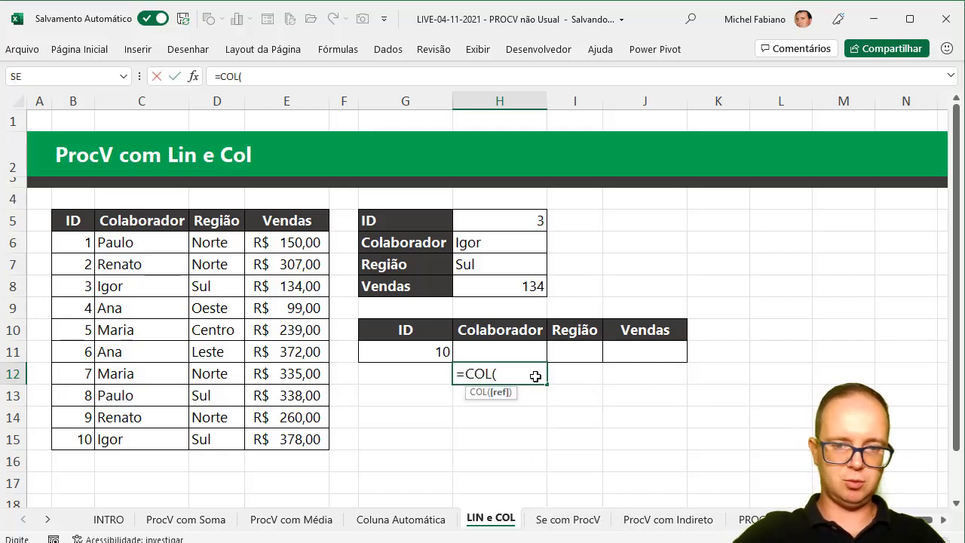
{"action": "type", "text": "B"}
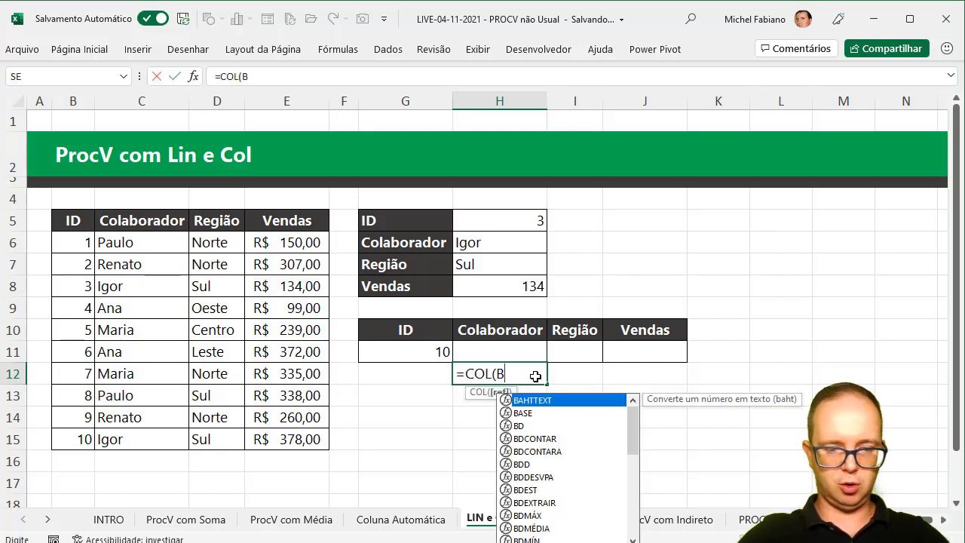
{"action": "type", "text": "1)"}
{"action": "key", "text": "Return"}
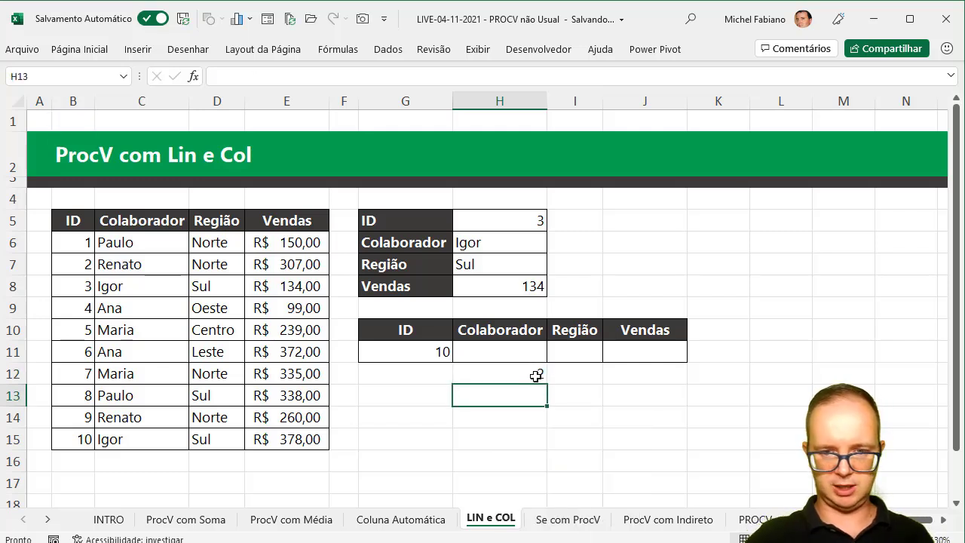
{"action": "left_click", "coordinate": [537, 377]}
{"action": "left_click_drag", "start_coordinate": [547, 386], "coordinate": [670, 387]}
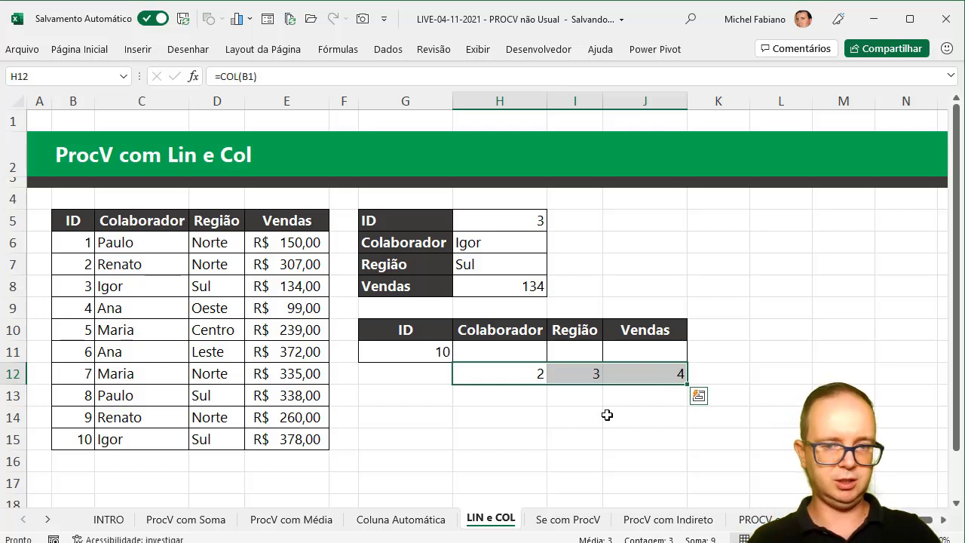
Begin a PROCV formula in H11 with $G$11 as the lookup value and $B$5:$E$15 as the table.
{"action": "left_click", "coordinate": [528, 349]}
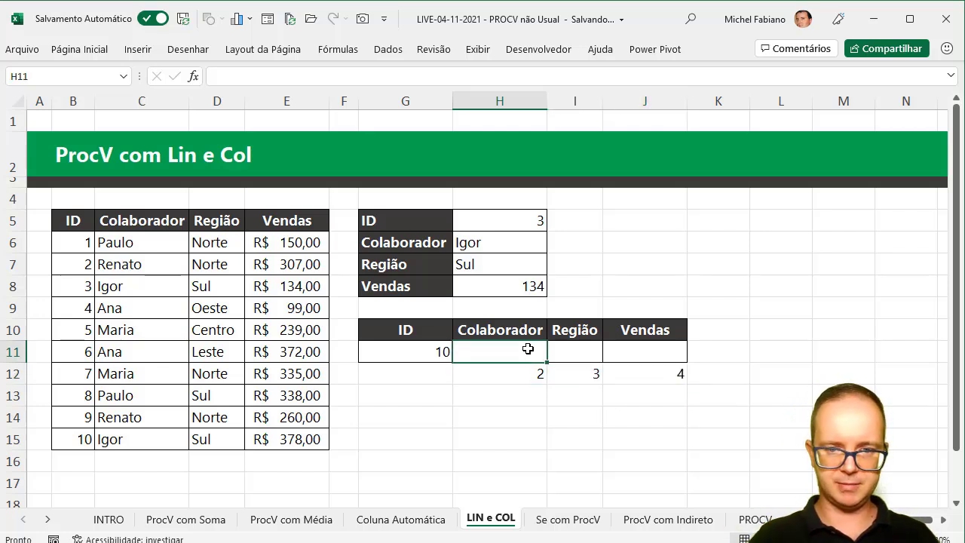
{"action": "type", "text": "=PROCV("}
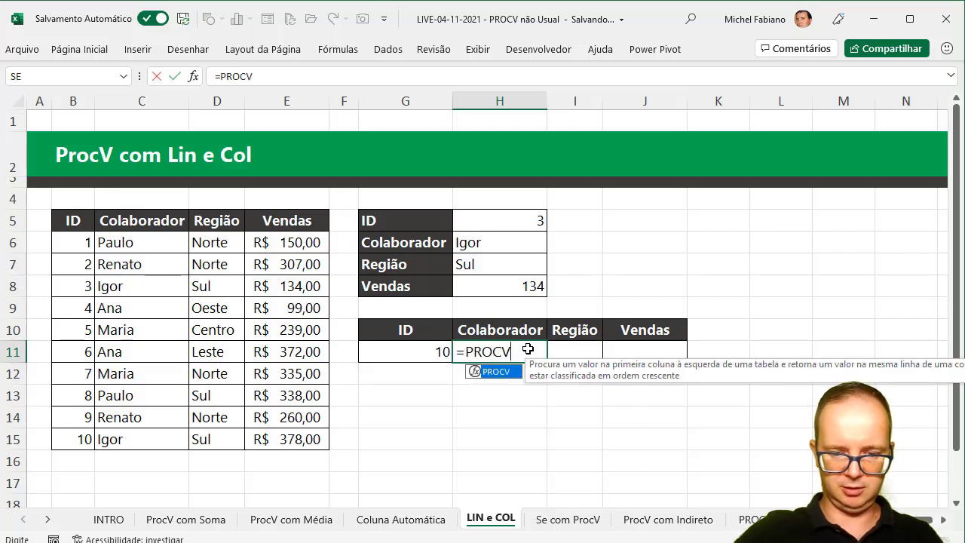
{"action": "left_click", "coordinate": [426, 351]}
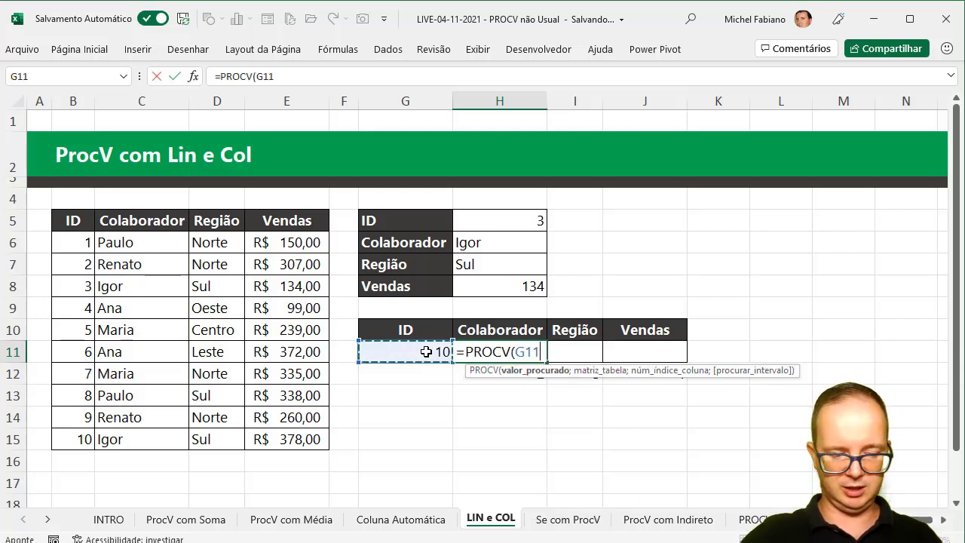
{"action": "key", "text": "F4"}
{"action": "type", "text": ";"}
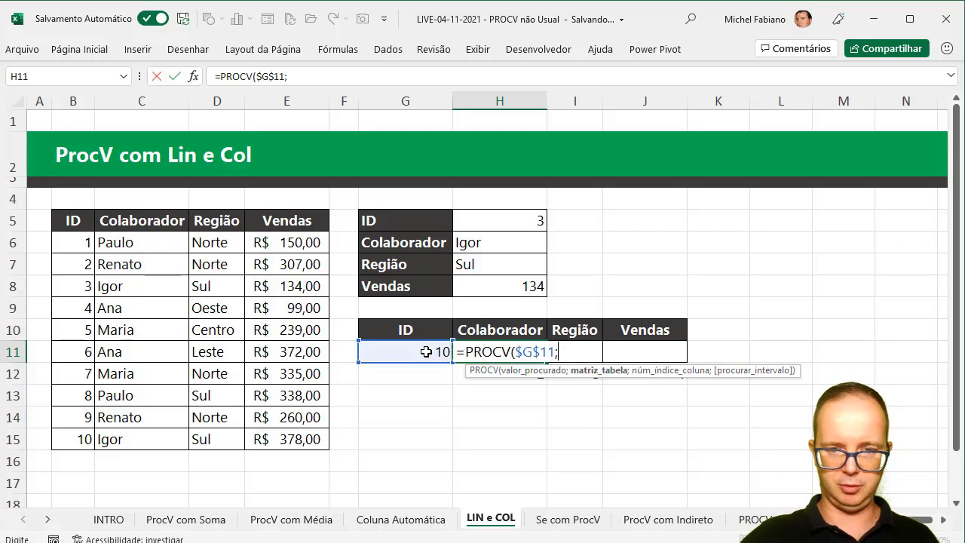
{"action": "left_click_drag", "start_coordinate": [87, 219], "coordinate": [271, 435]}
{"action": "key", "text": "F4"}
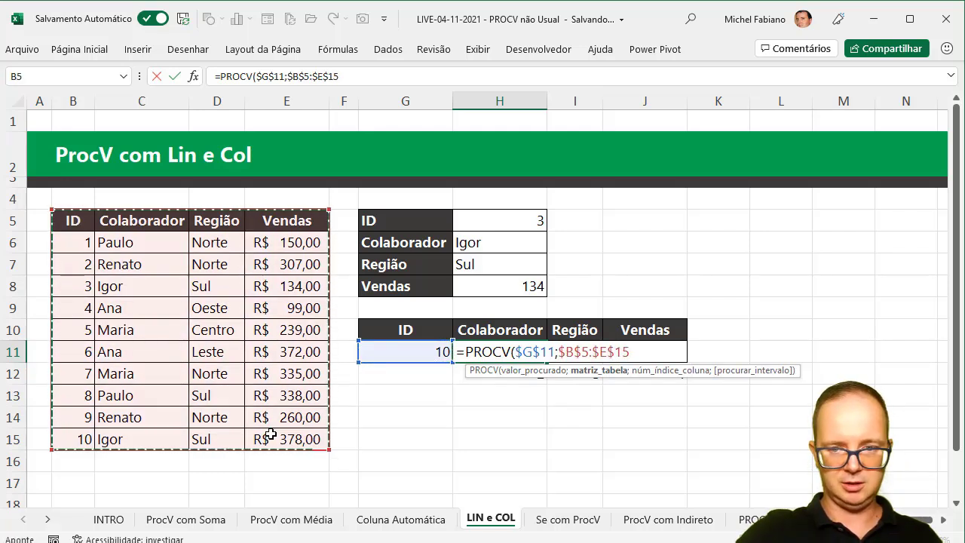
{"action": "type", "text": ";"}
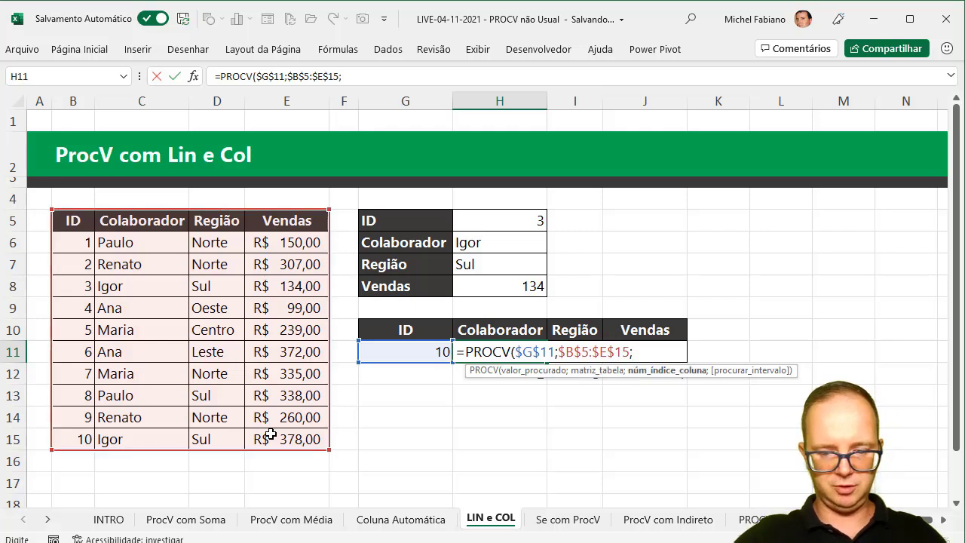
Complete the H11 PROCV formula with COL(B1) as the column index and 0 for exact match, and fill it across to J11.
{"action": "type", "text": "COL(B"}
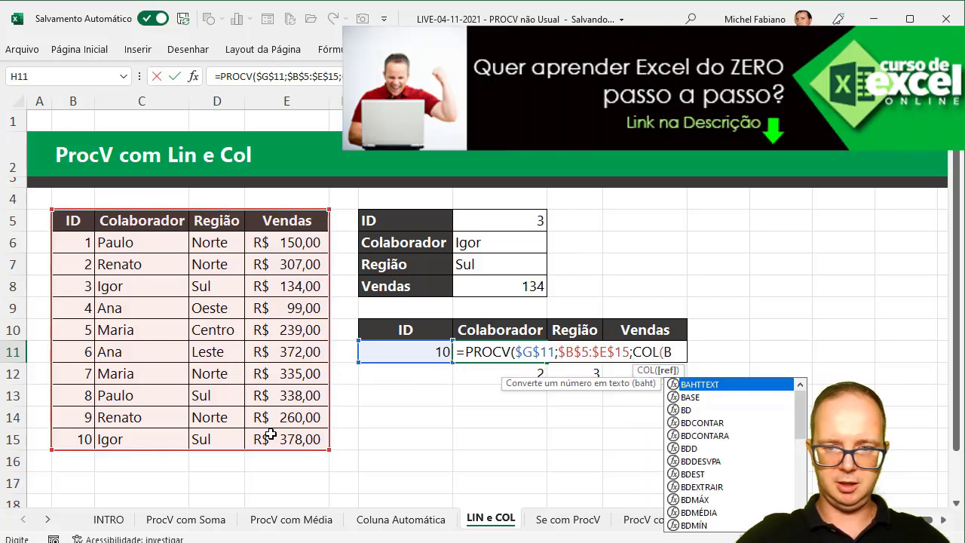
{"action": "type", "text": "1);0"}
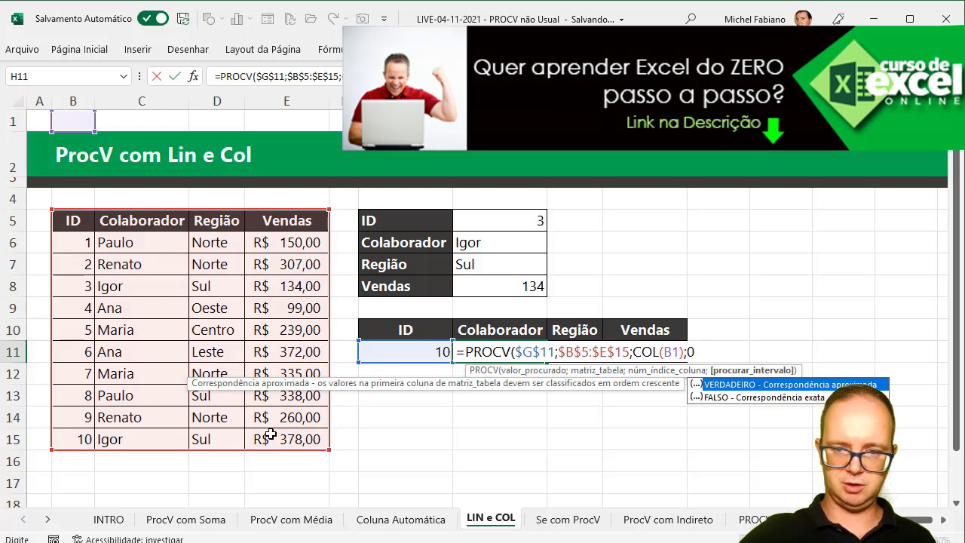
{"action": "type", "text": ")"}
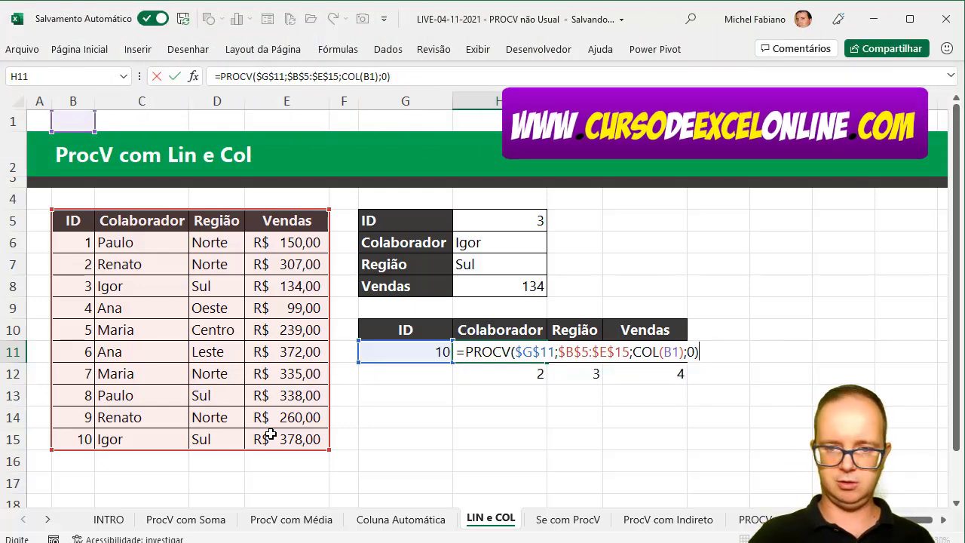
{"action": "key", "text": "Return"}
{"action": "left_click", "coordinate": [520, 351]}
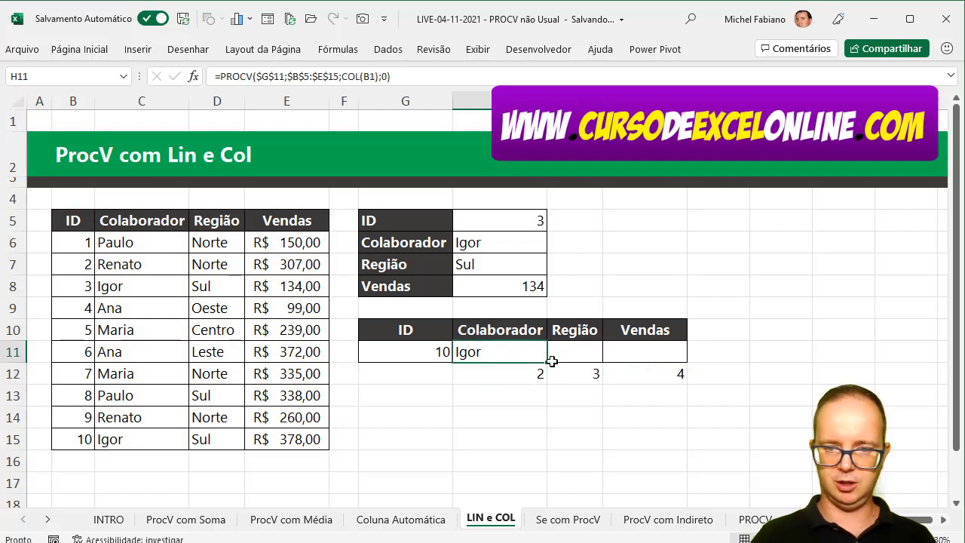
{"action": "left_click_drag", "start_coordinate": [552, 362], "coordinate": [673, 363]}
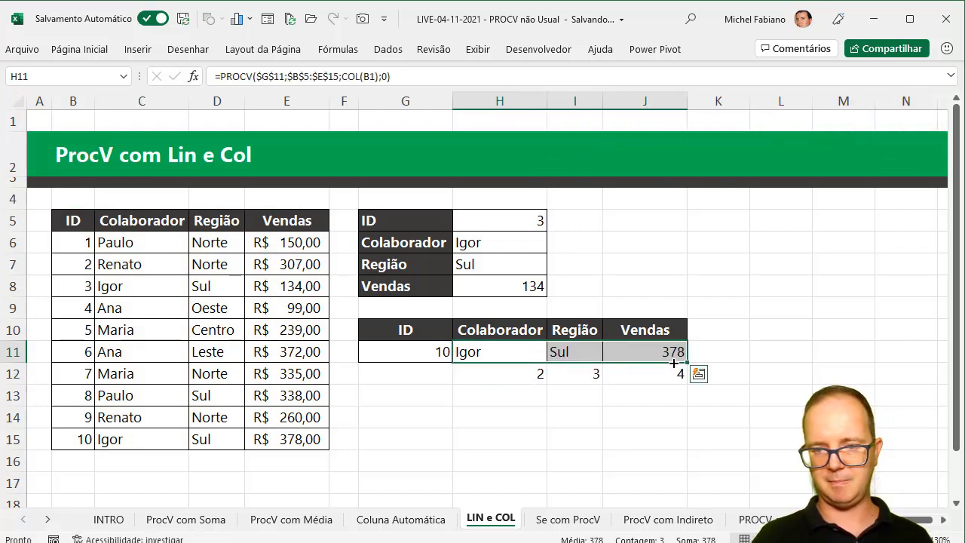
Compare the lookup results with the source row for ID 10 and check the COL reference in the J11 formula.
{"action": "left_click_drag", "start_coordinate": [86, 439], "coordinate": [270, 442]}
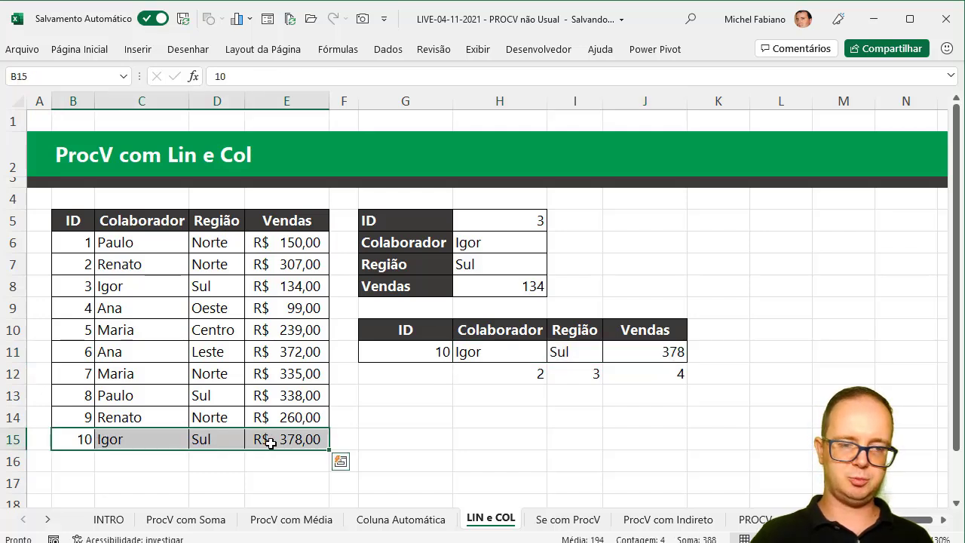
{"action": "double_click", "coordinate": [641, 349]}
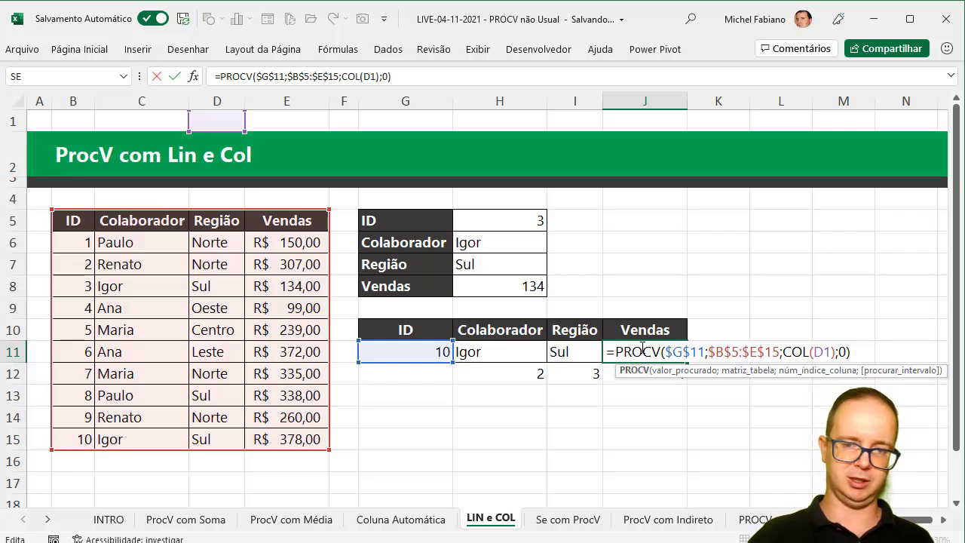
{"action": "key", "text": "Return"}
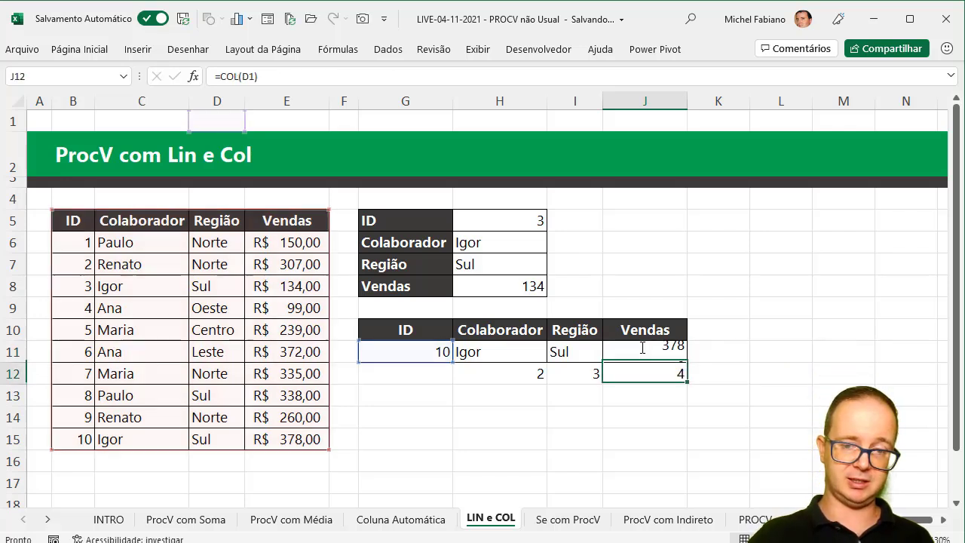
Clear the helper COL formulas from H12:J12 below the horizontal lookup table.
{"action": "left_click_drag", "start_coordinate": [601, 371], "coordinate": [628, 372]}
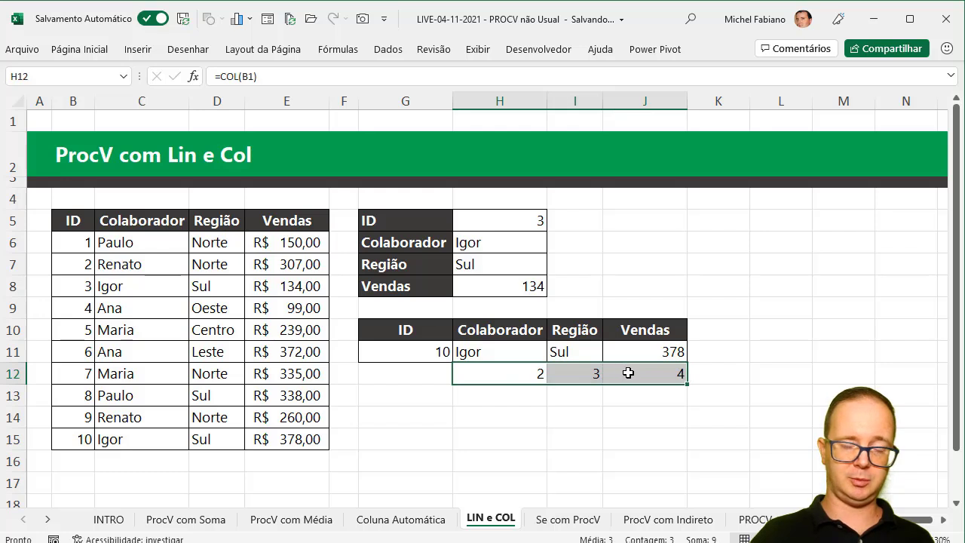
{"action": "key", "text": "Delete"}
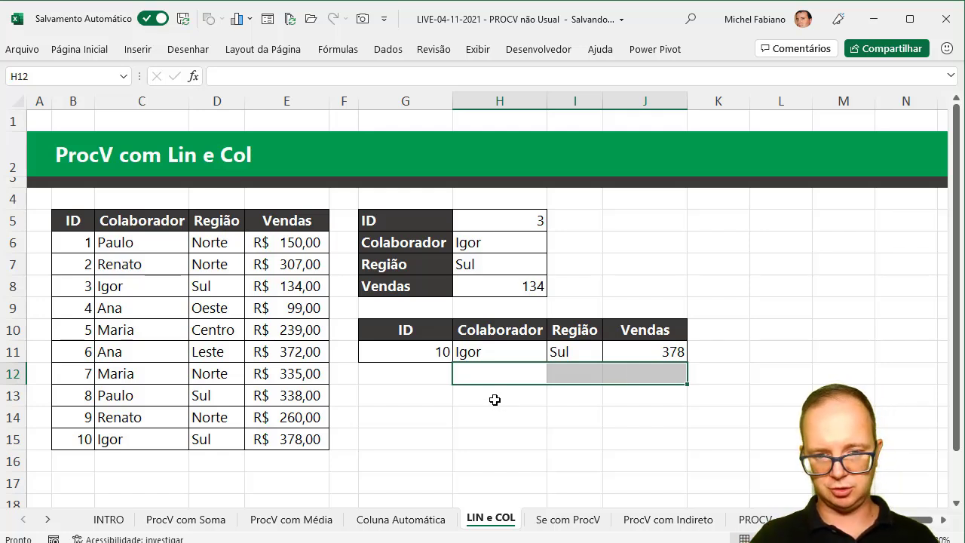
Enter =COL(A10) in G13 and reselect that cell to check its formula.
{"action": "left_click", "coordinate": [427, 398]}
{"action": "type", "text": "="}
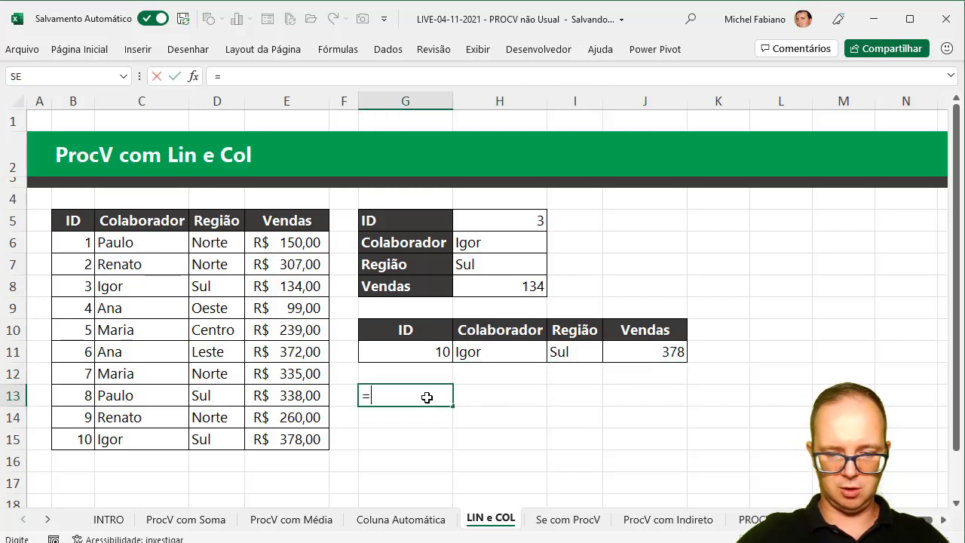
{"action": "type", "text": "COL(A10"}
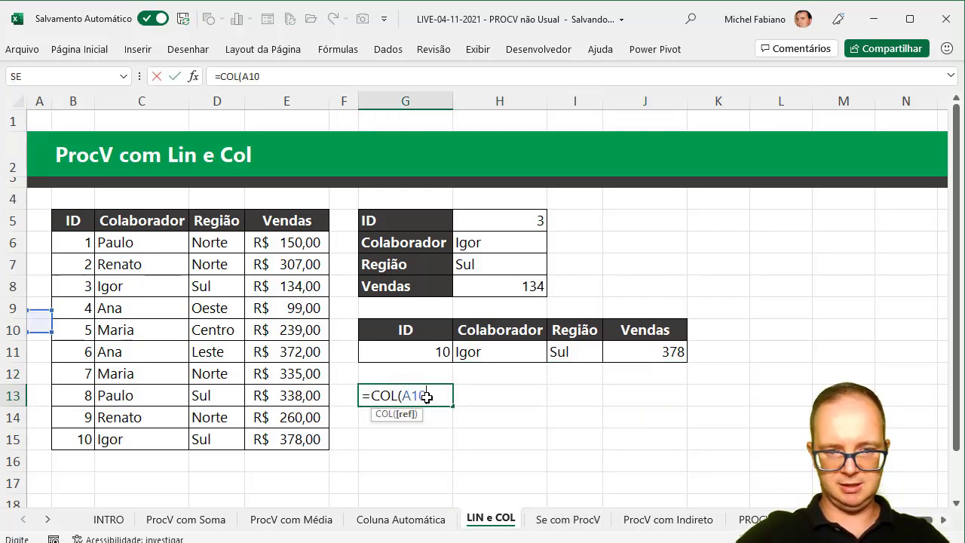
{"action": "key", "text": "Return"}
{"action": "left_click", "coordinate": [427, 397]}
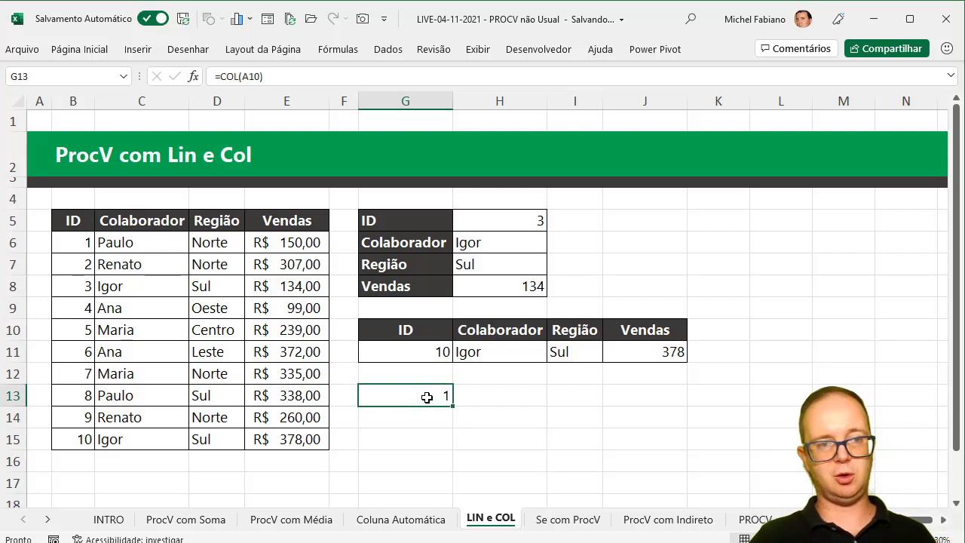
Number the columns 1 to 6 across A1:F1 as an illustration, and clear row 1 again.
{"action": "left_click", "coordinate": [40, 122]}
{"action": "type", "text": "1"}
{"action": "key", "text": "Tab"}
{"action": "type", "text": "2"}
{"action": "key", "text": "Tab"}
{"action": "type", "text": "3"}
{"action": "key", "text": "Tab"}
{"action": "type", "text": "4"}
{"action": "key", "text": "Tab"}
{"action": "type", "text": "5"}
{"action": "key", "text": "Tab"}
{"action": "type", "text": "6"}
{"action": "key", "text": "Tab"}
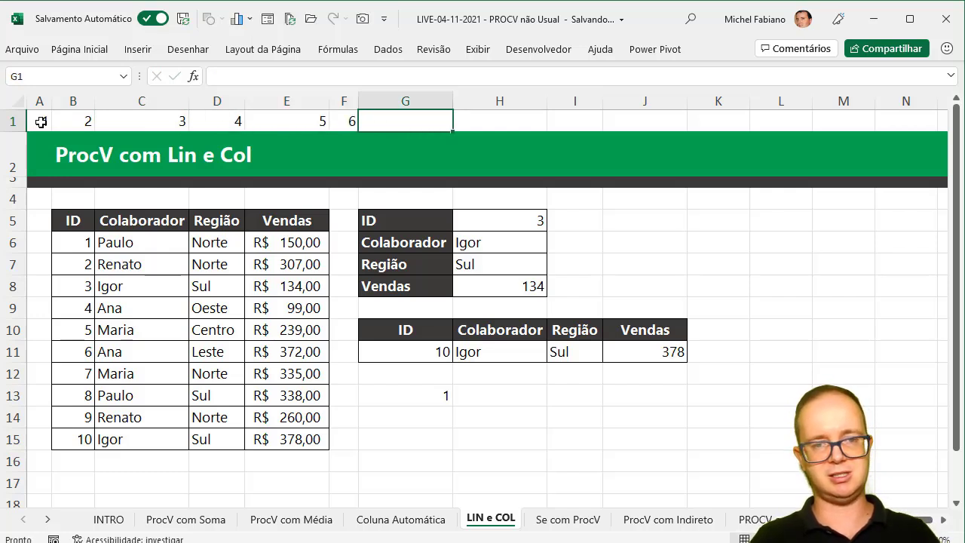
{"action": "left_click", "coordinate": [17, 120]}
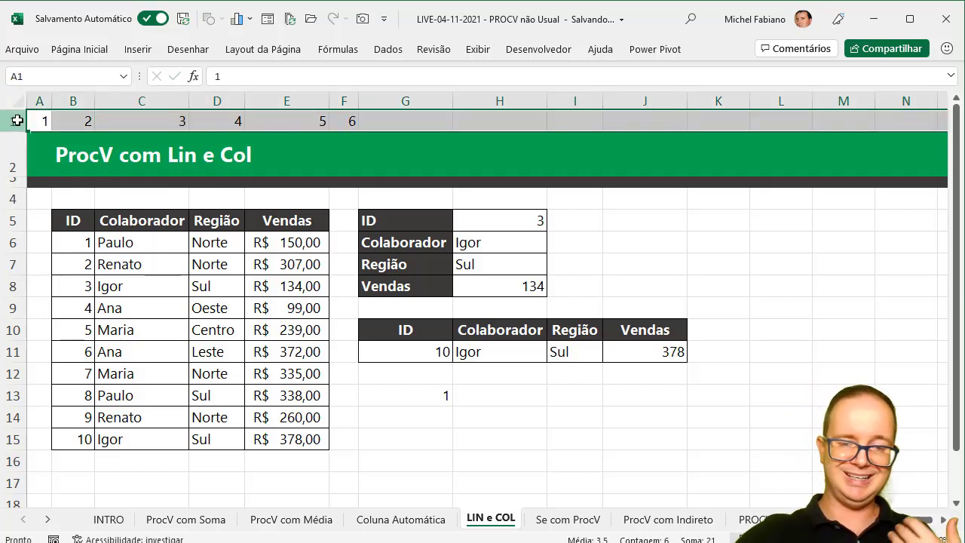
{"action": "key", "text": "Delete"}
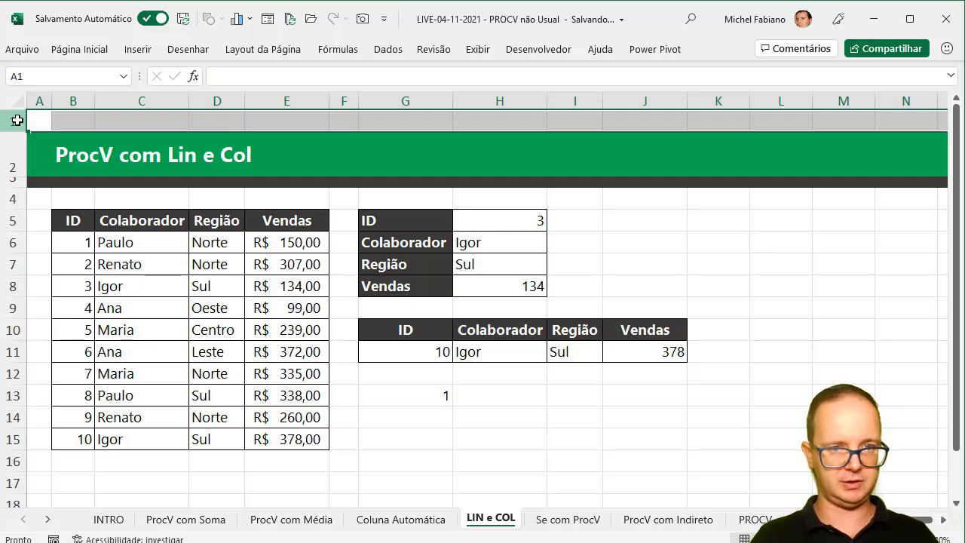